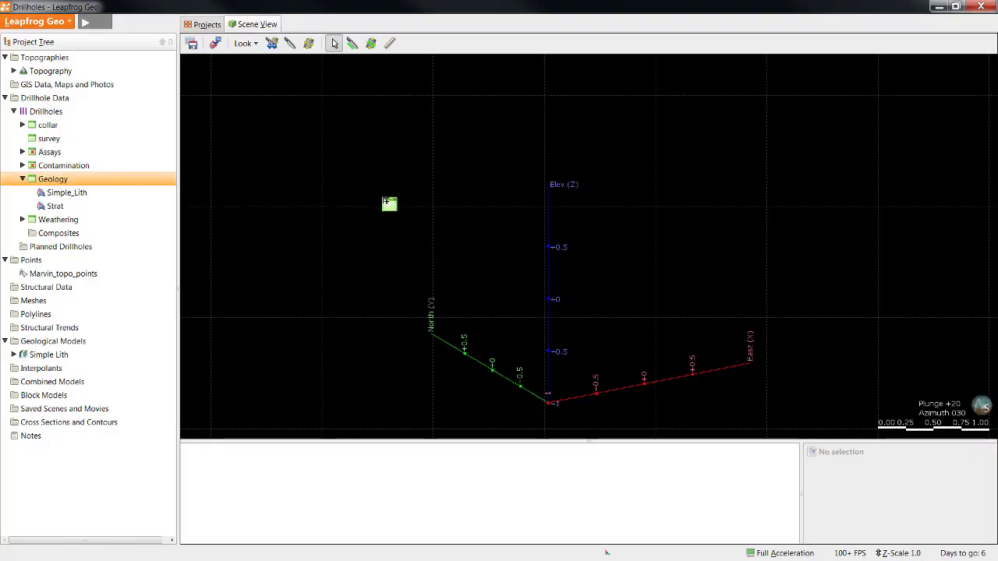
# Display the Geology drillholes in the scene coloured by the Strat column
pyautogui.moveTo(53, 179); pyautogui.dragTo(385, 201)
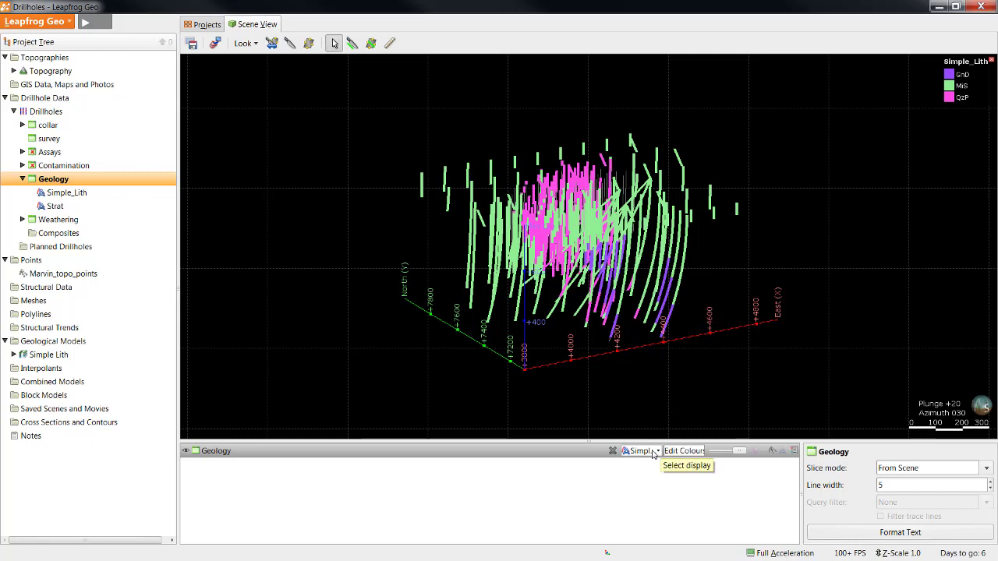
pyautogui.click(653, 453)
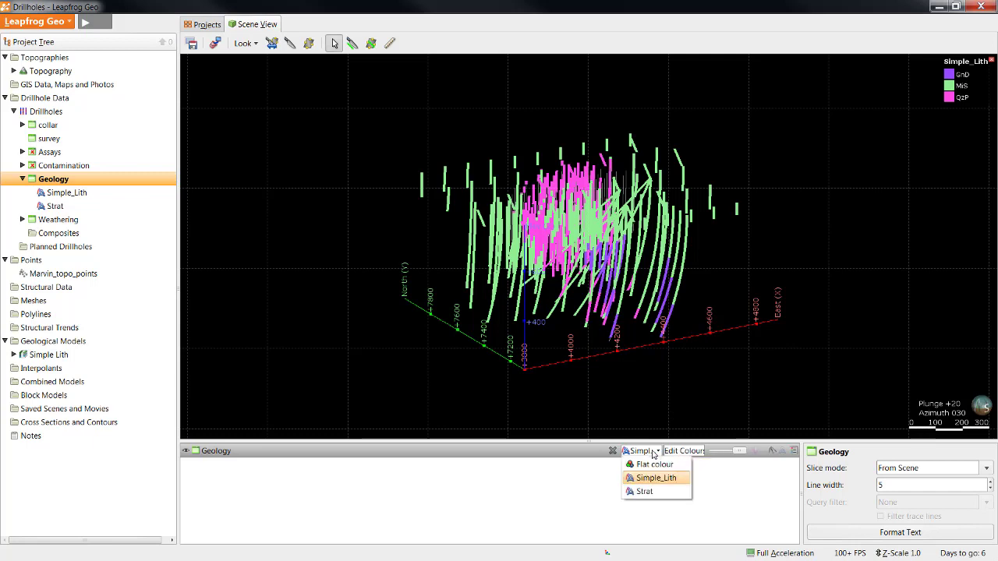
pyautogui.click(645, 491)
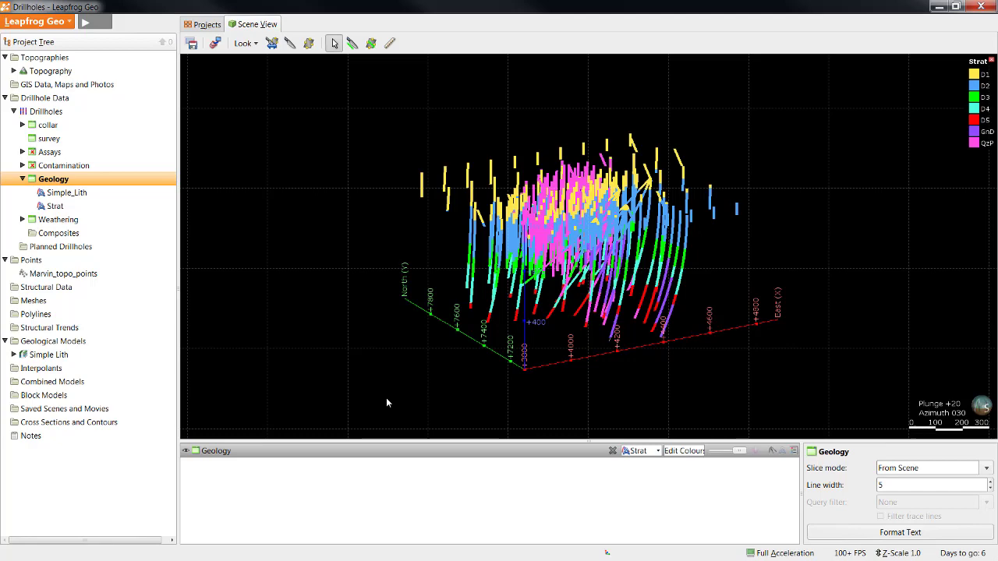
# Create a geological model named Strat on the Strat column, enclosing Geology, resolution 20
pyautogui.rightClick(69, 343)
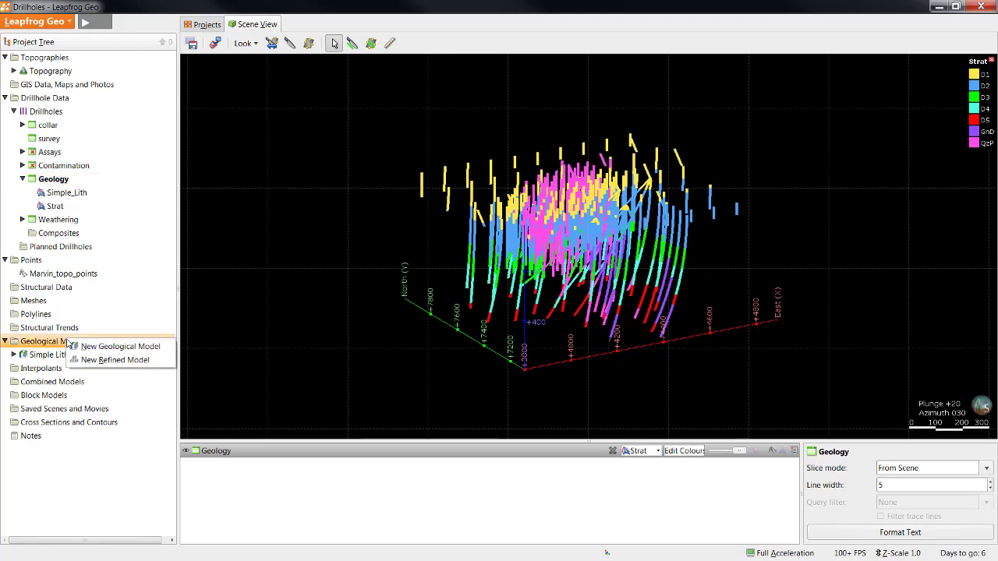
pyautogui.click(108, 347)
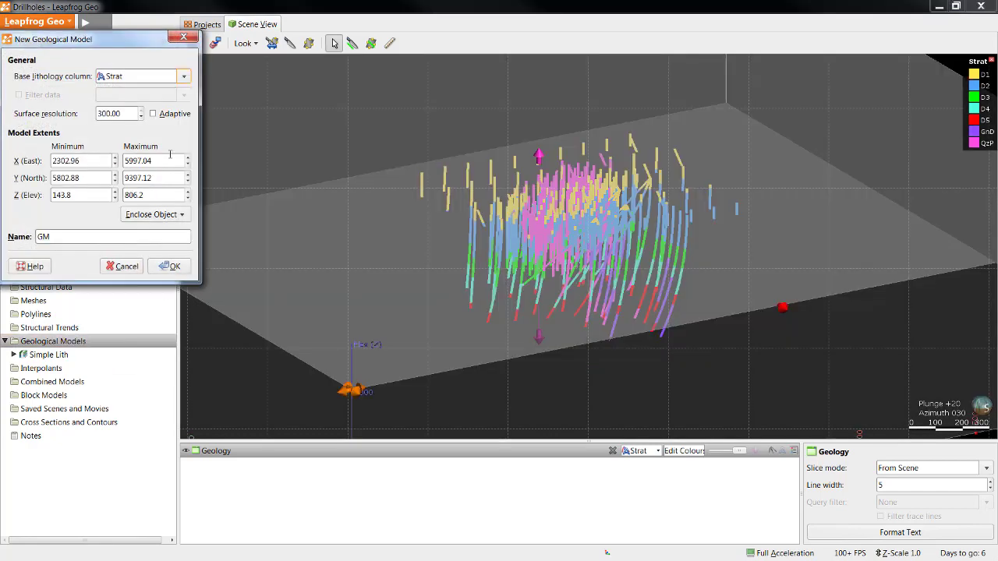
pyautogui.click(176, 76)
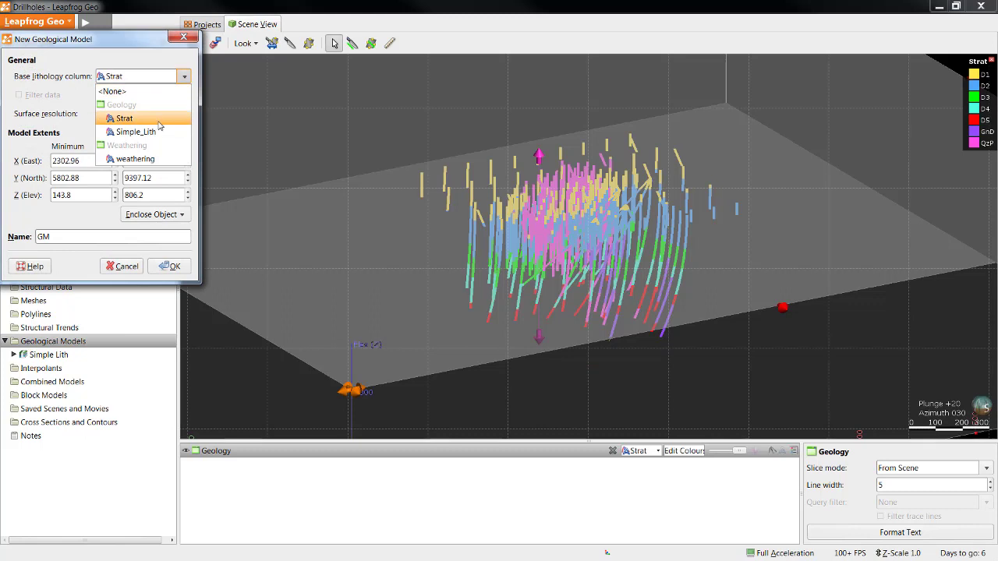
pyautogui.click(159, 121)
pyautogui.click(160, 219)
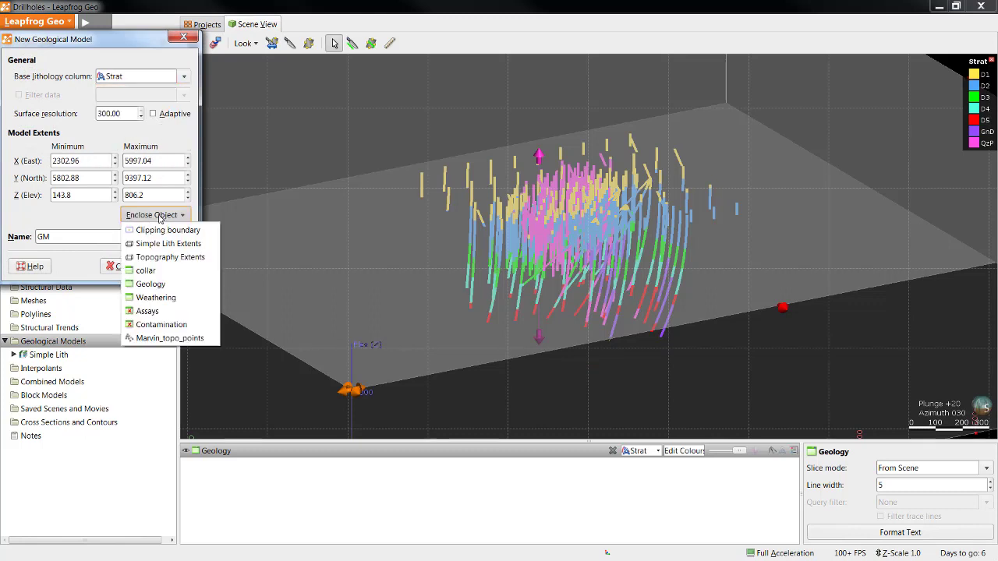
pyautogui.click(156, 286)
pyautogui.doubleClick(104, 113)
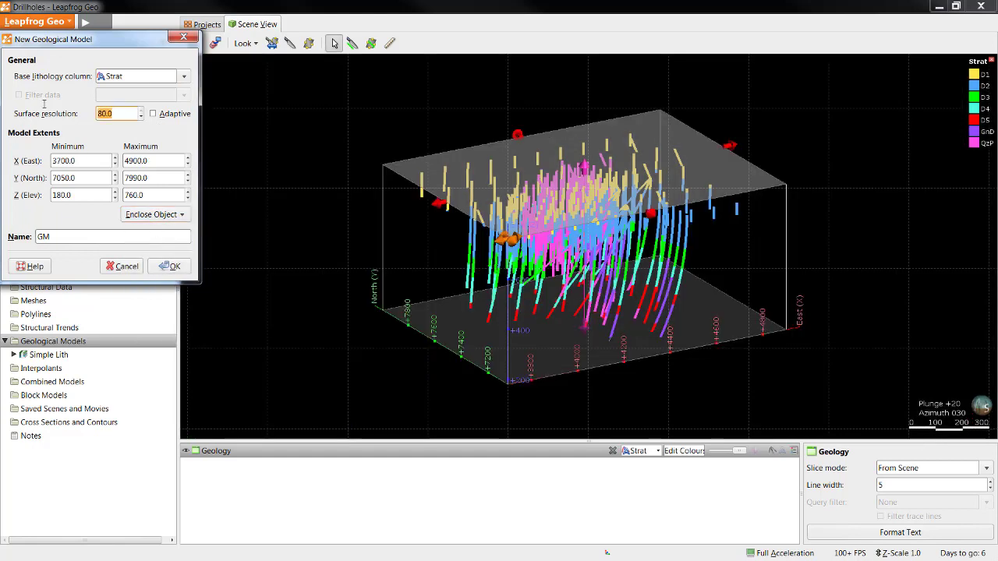
pyautogui.write('20')
pyautogui.doubleClick(79, 235)
pyautogui.write('Strat')
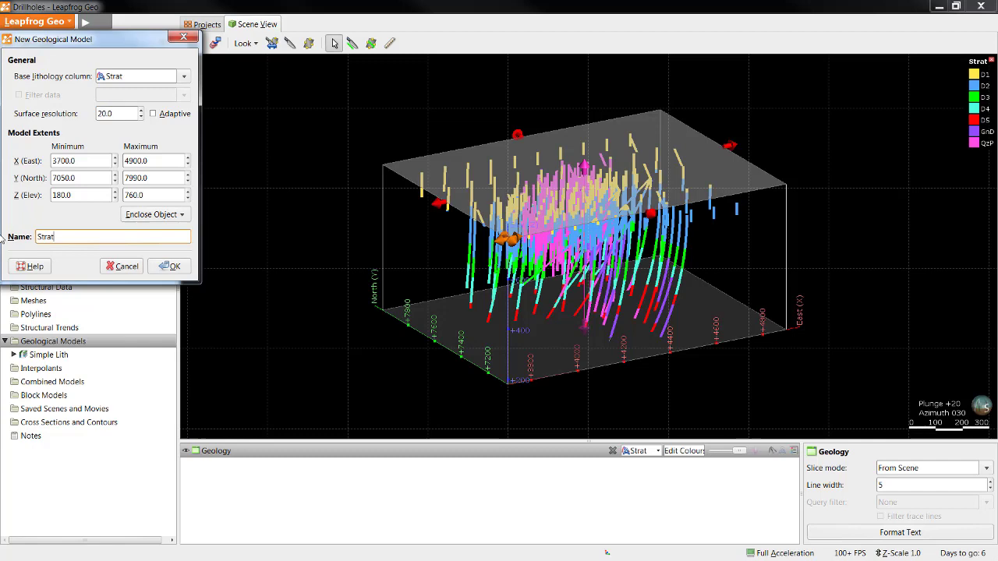
pyautogui.click(169, 266)
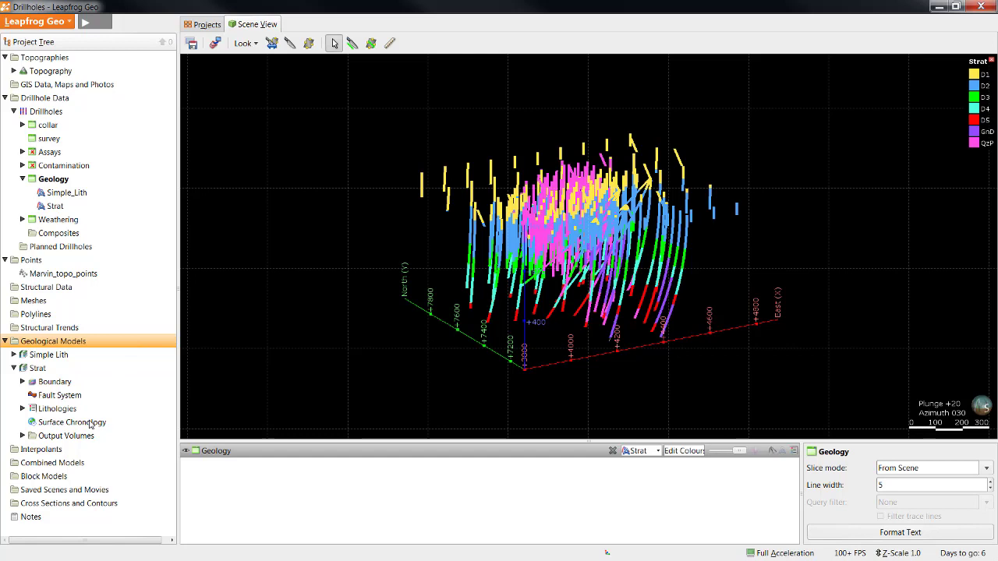
# Add a QzP intrusion from the base lithology to the Strat model
pyautogui.rightClick(91, 425)
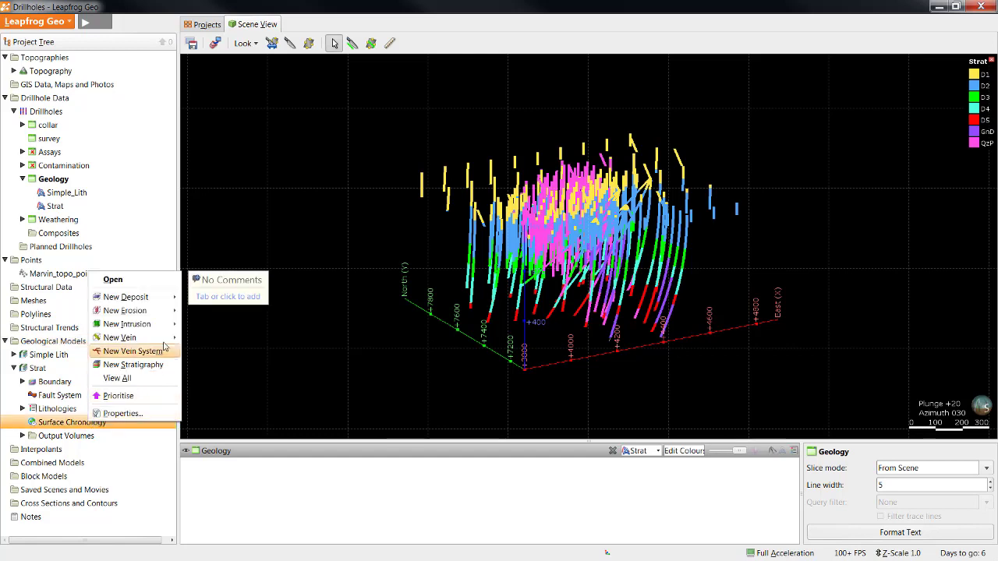
pyautogui.moveTo(127, 324)
pyautogui.click(201, 326)
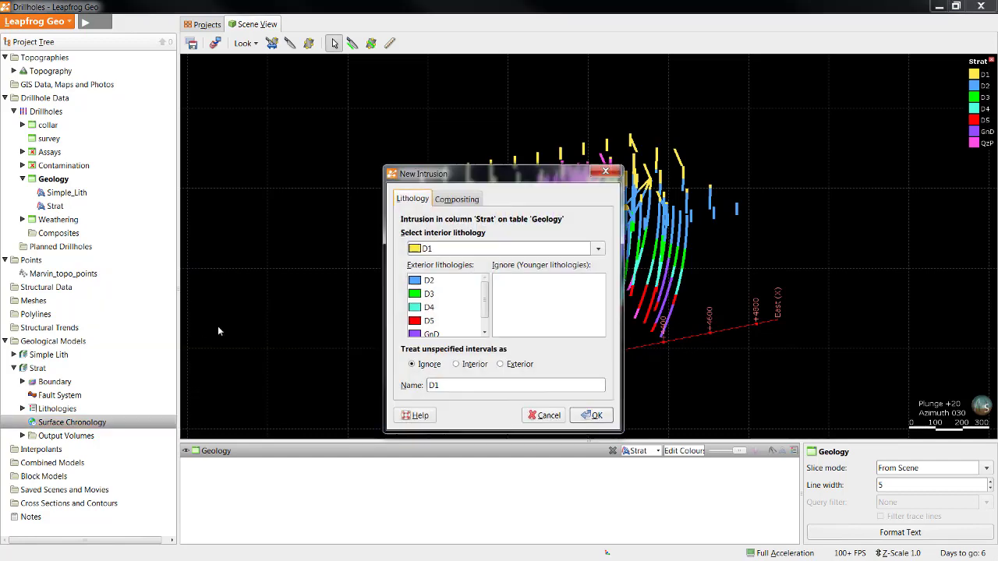
pyautogui.click(449, 248)
pyautogui.click(451, 345)
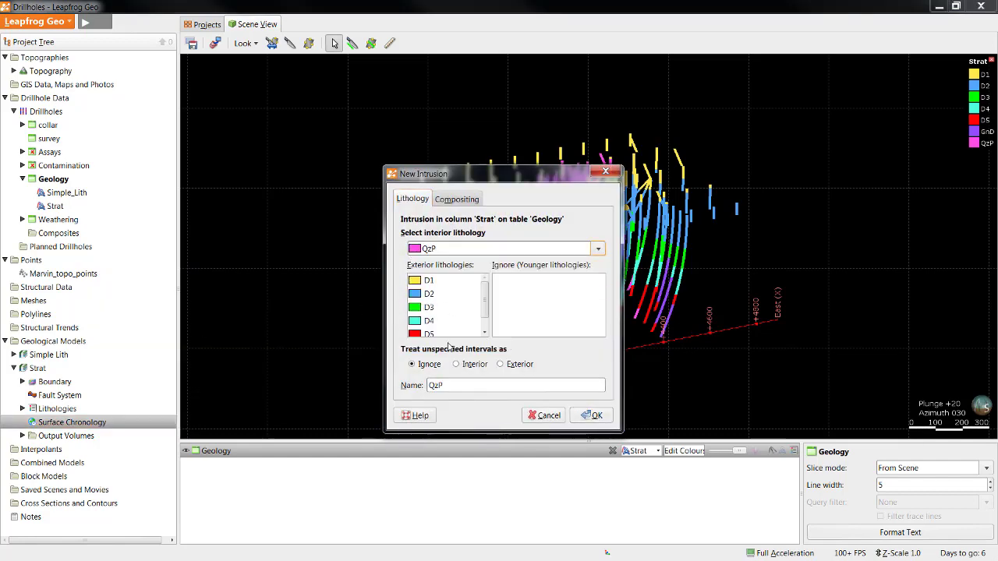
pyautogui.click(585, 415)
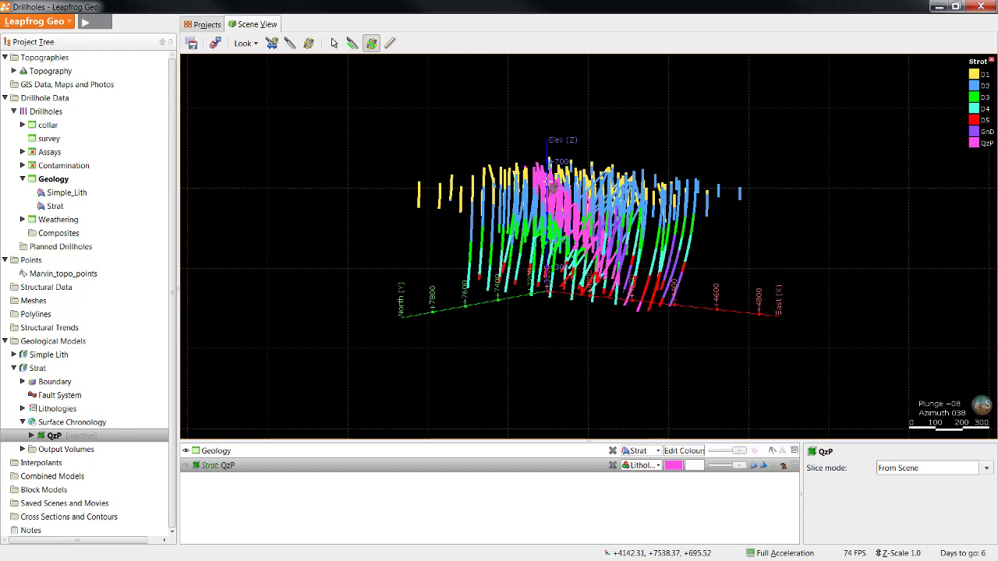
# Set the QzP intrusion's trend from the plane, dipping about 57° toward 133°
pyautogui.doubleClick(93, 435)
pyautogui.click(505, 228)
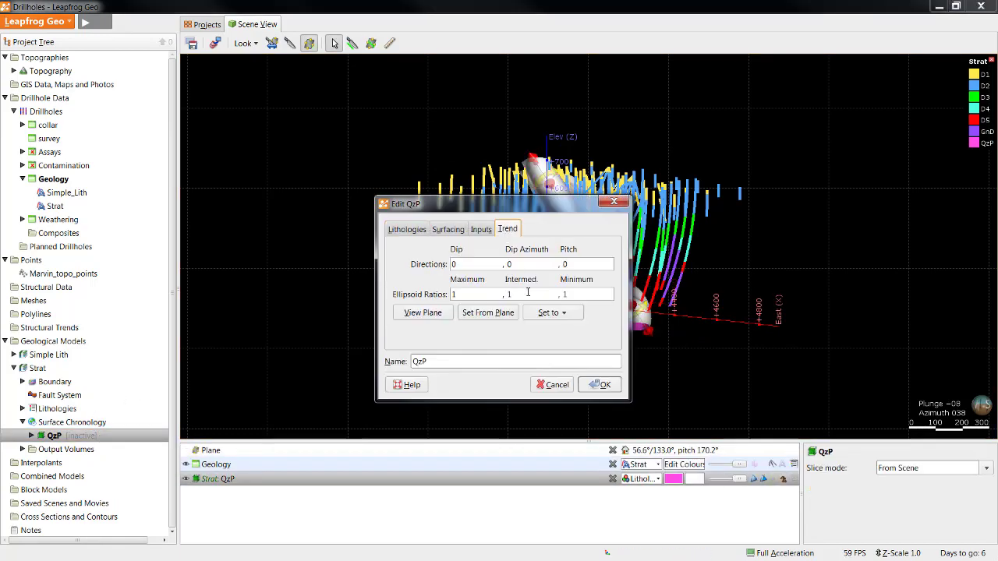
pyautogui.click(487, 312)
pyautogui.click(600, 385)
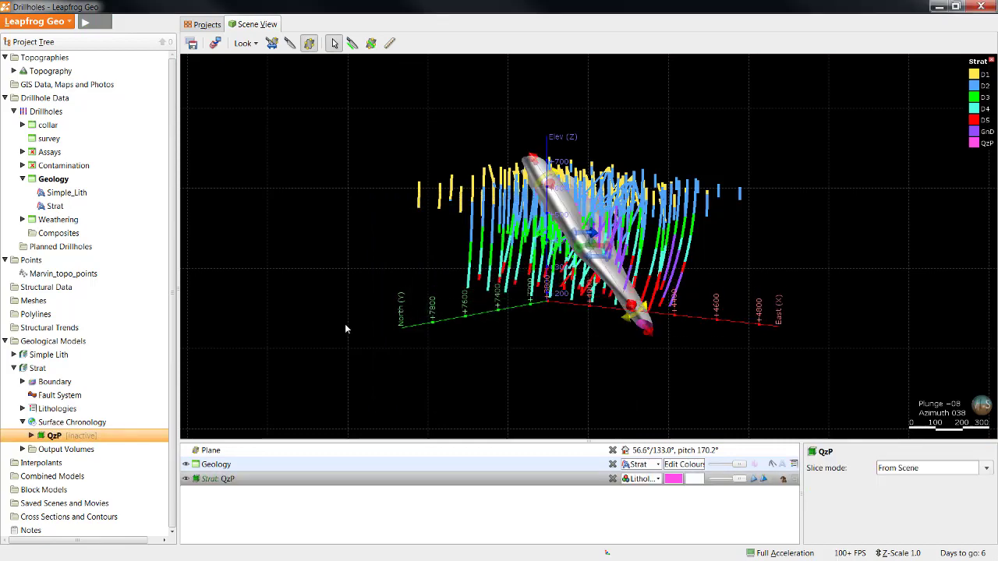
pyautogui.rightClick(99, 425)
pyautogui.moveTo(137, 326)
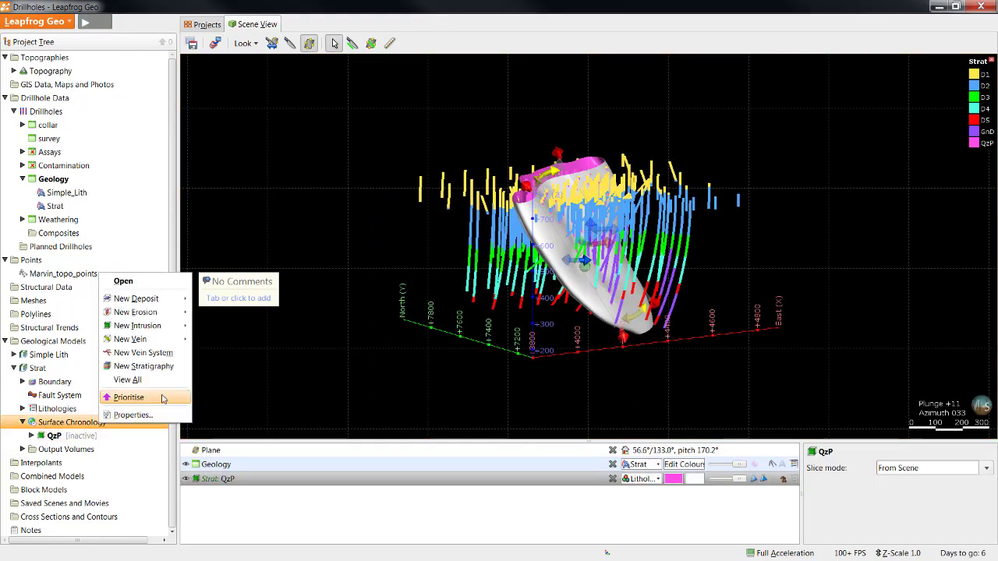
# Create a GnD intrusion from the base lithology with QzP in the ignored younger lithologies
pyautogui.click(230, 326)
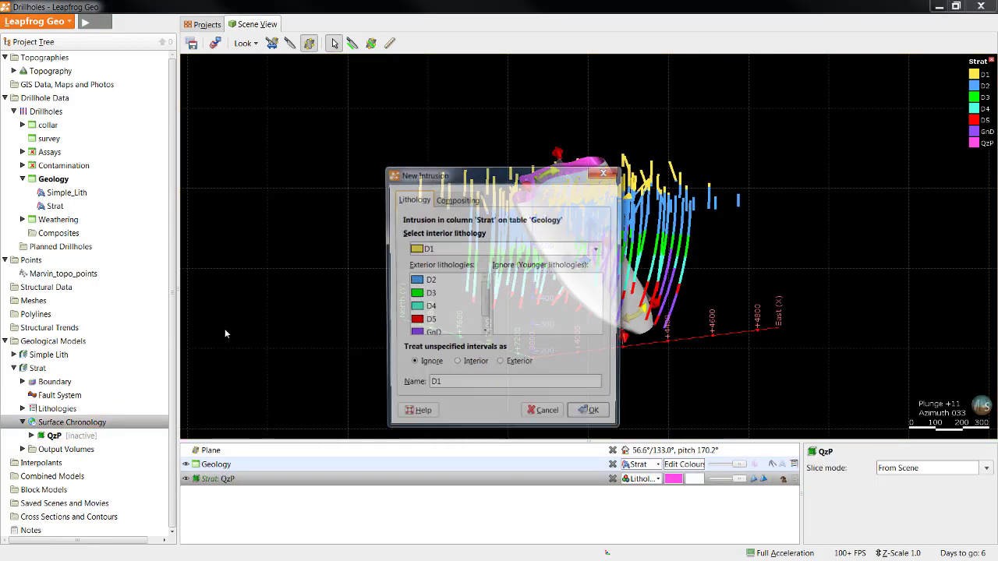
pyautogui.click(464, 250)
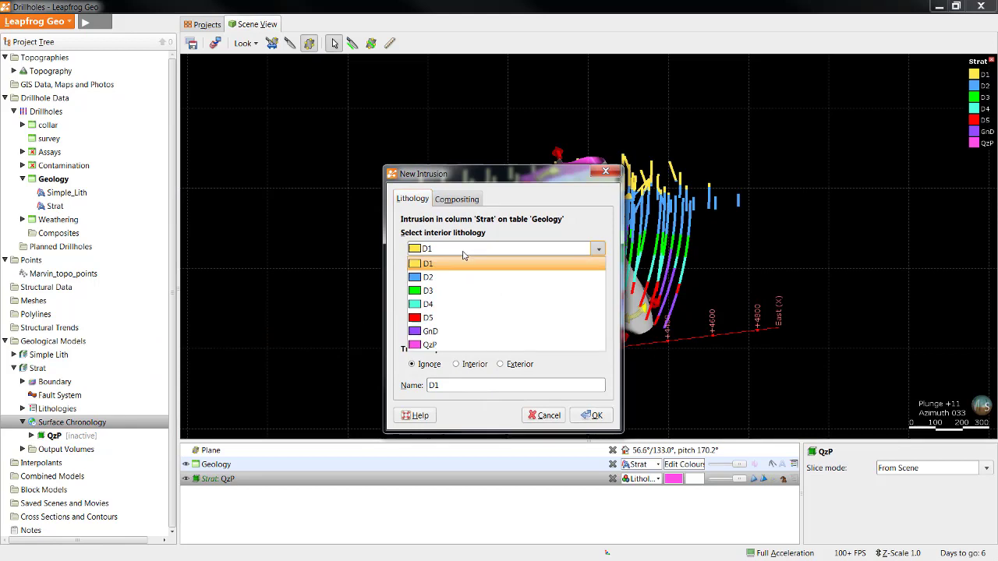
pyautogui.click(448, 331)
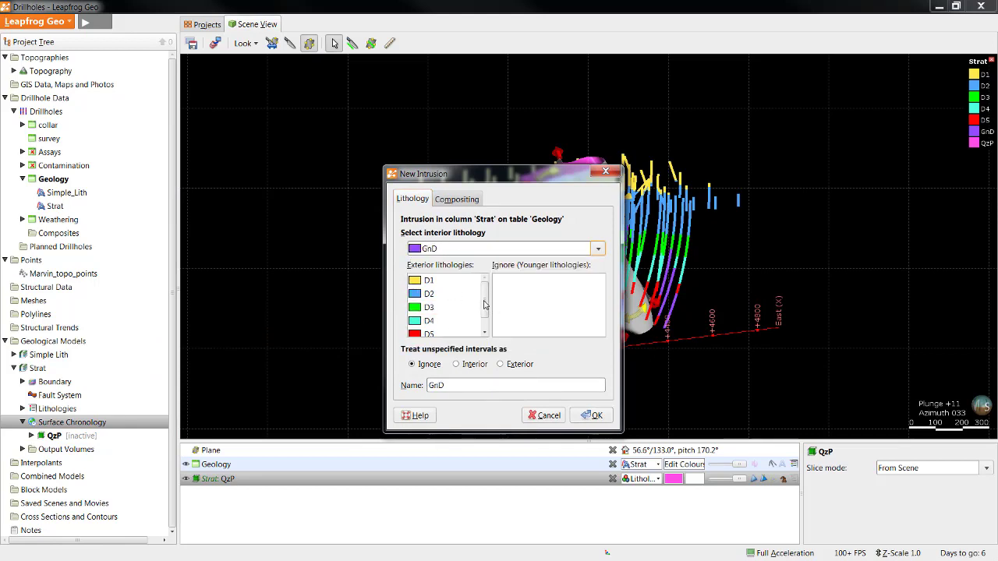
pyautogui.scroll(-2, 485, 304)
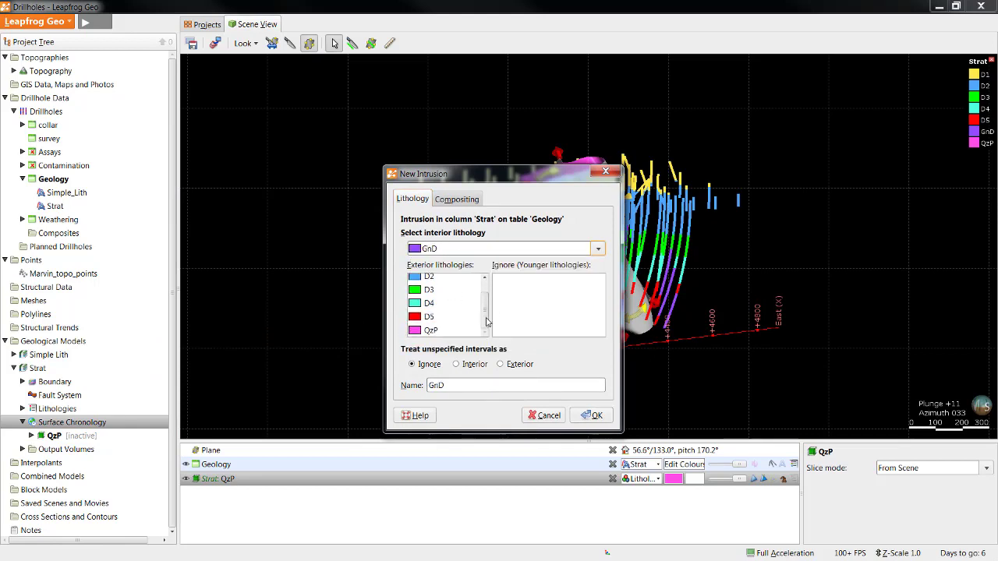
pyautogui.click(442, 333)
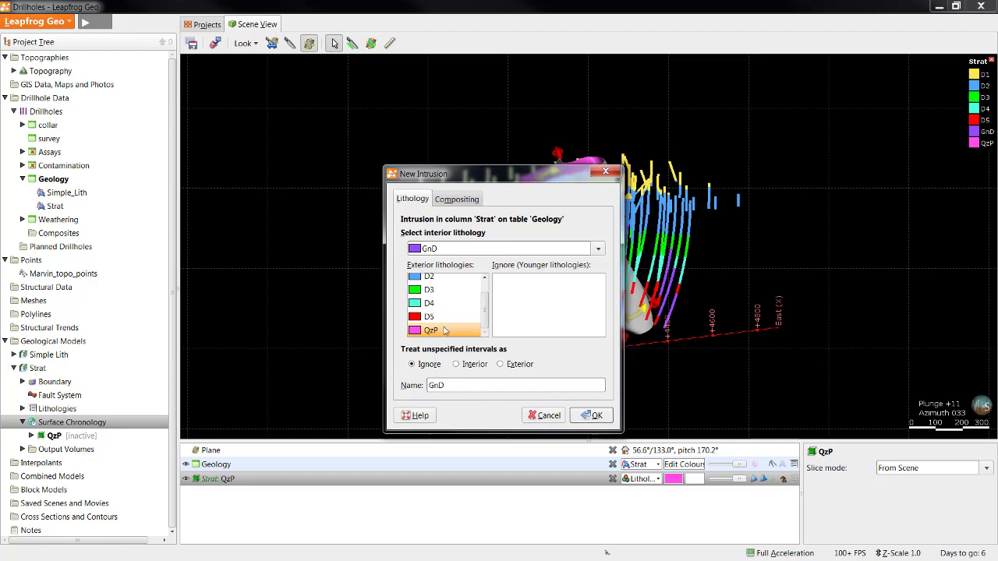
pyautogui.moveTo(441, 332); pyautogui.dragTo(534, 327)
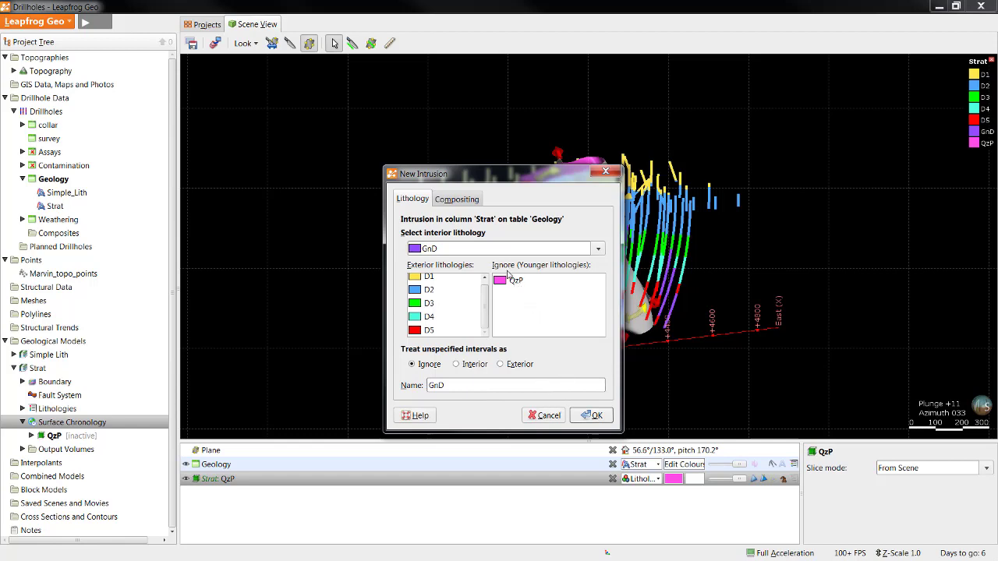
pyautogui.click(592, 415)
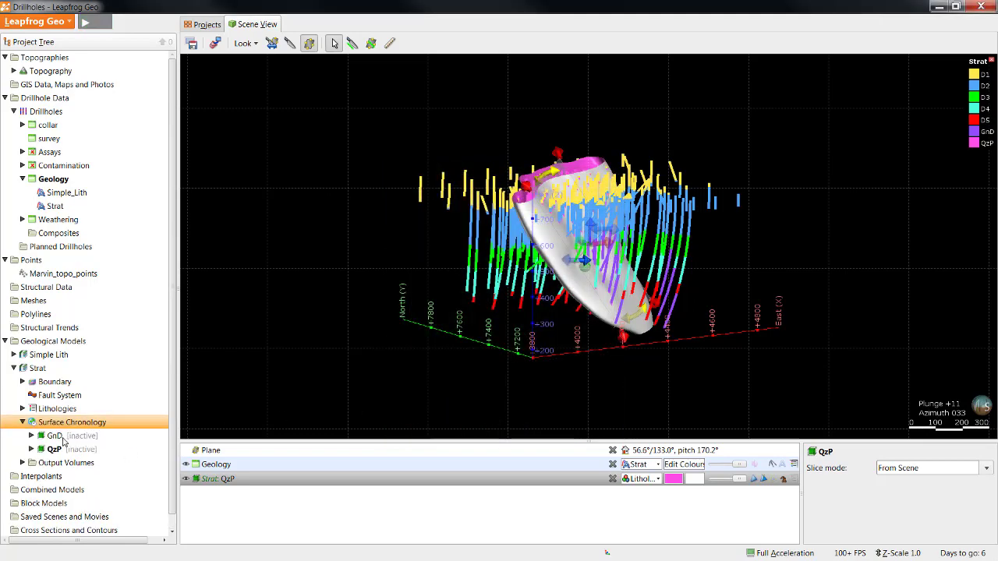
# Show the GnD and QzP surfaces and display only GnD intervals on the drillholes
pyautogui.moveTo(64, 442); pyautogui.dragTo(187, 485)
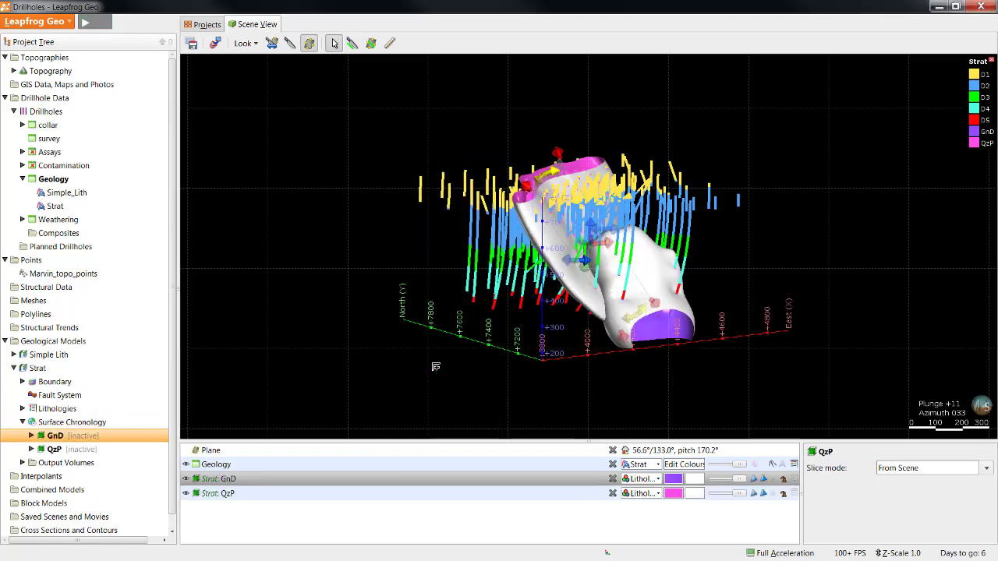
pyautogui.click(186, 492)
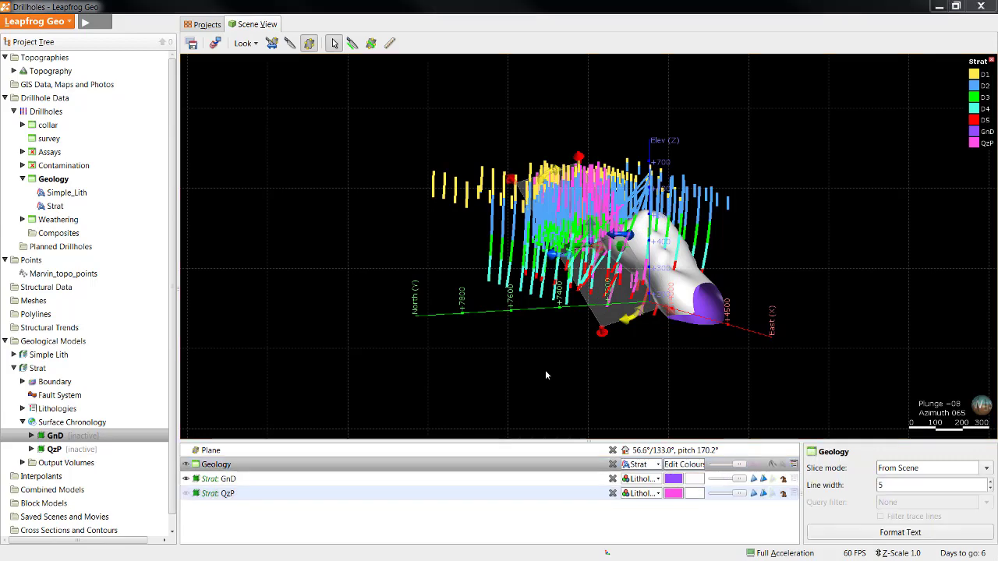
pyautogui.click(452, 216)
pyautogui.click(451, 298)
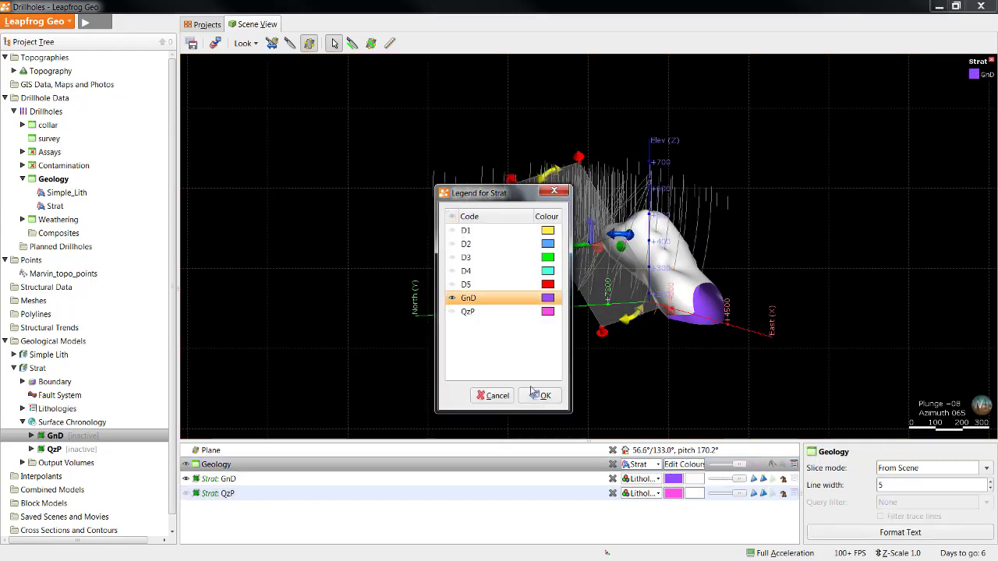
pyautogui.click(538, 396)
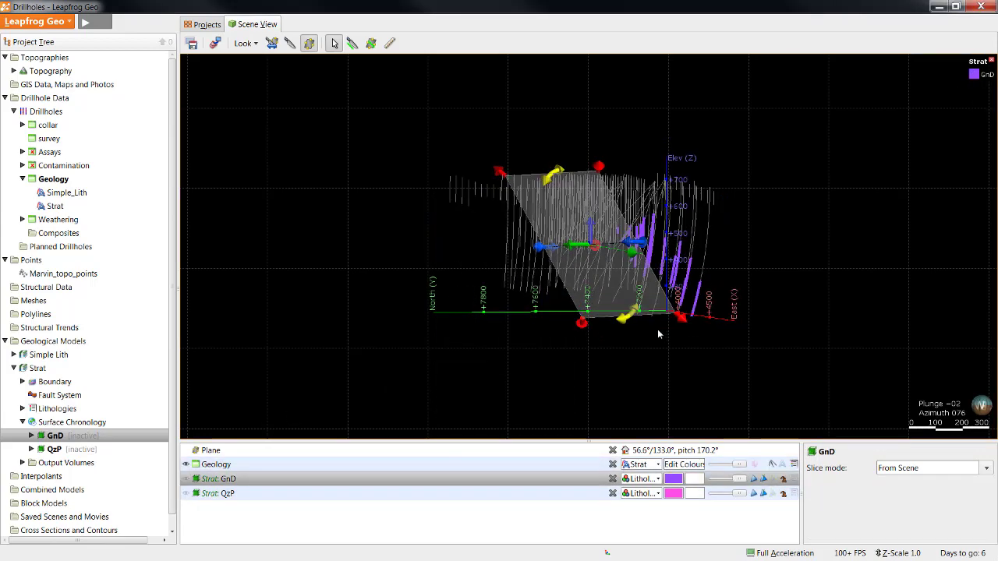
# Set the GnD intrusion's trend from a drawn plane dipping about 47° toward 168°
pyautogui.click(371, 43)
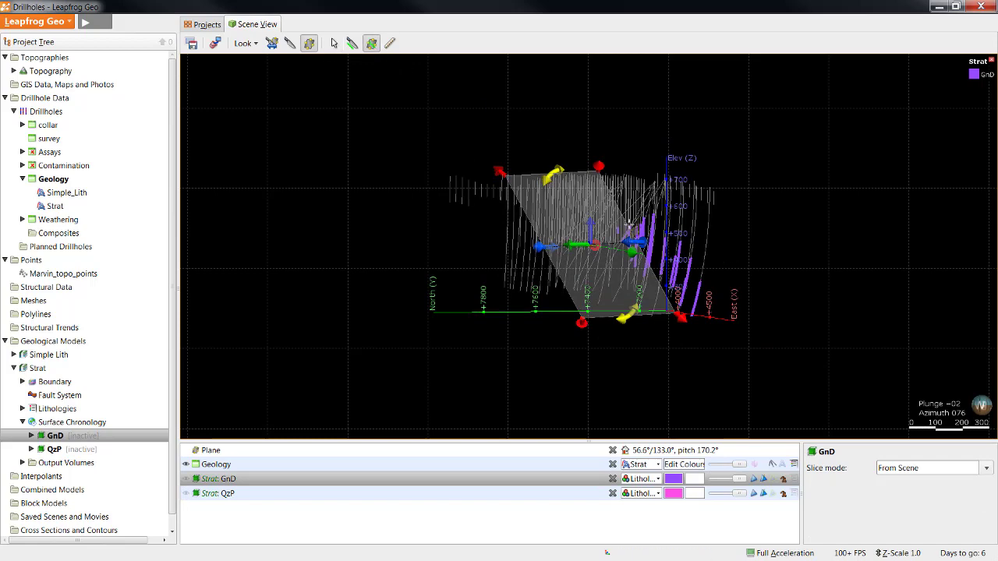
pyautogui.doubleClick(92, 439)
pyautogui.click(507, 230)
pyautogui.click(488, 313)
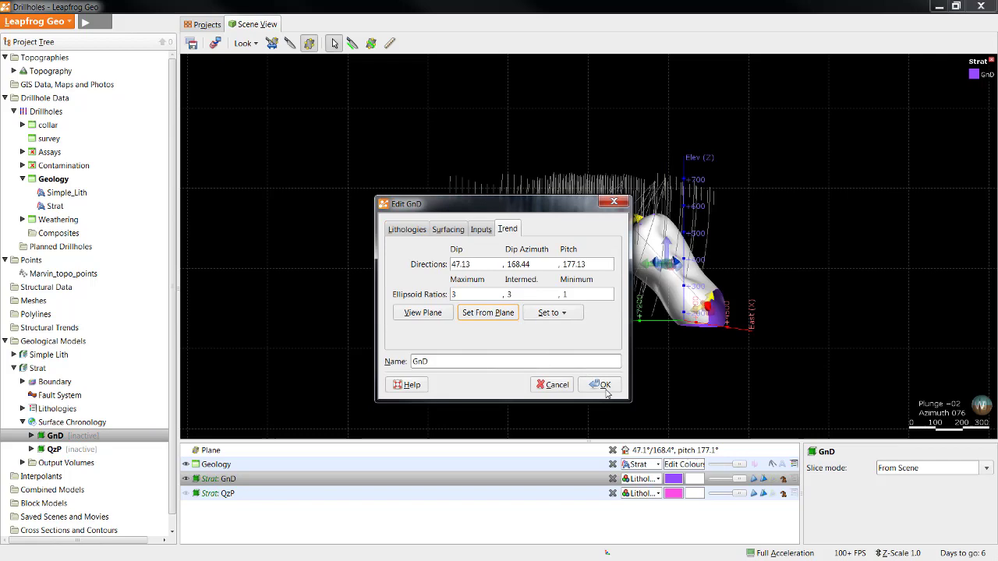
pyautogui.click(605, 387)
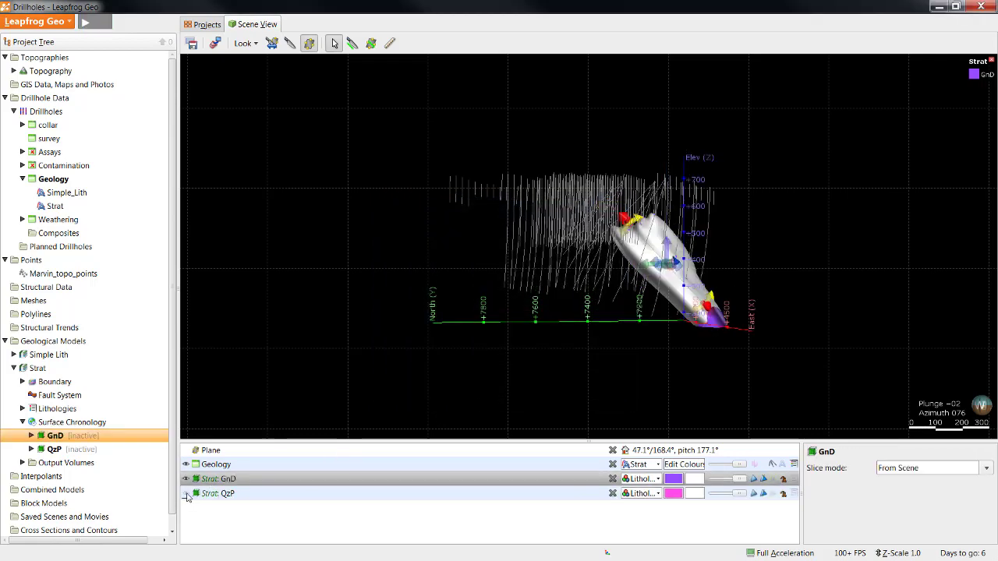
# Colour the drillhole intervals by all Strat codes: D1–D5, GnD and QzP
pyautogui.click(684, 464)
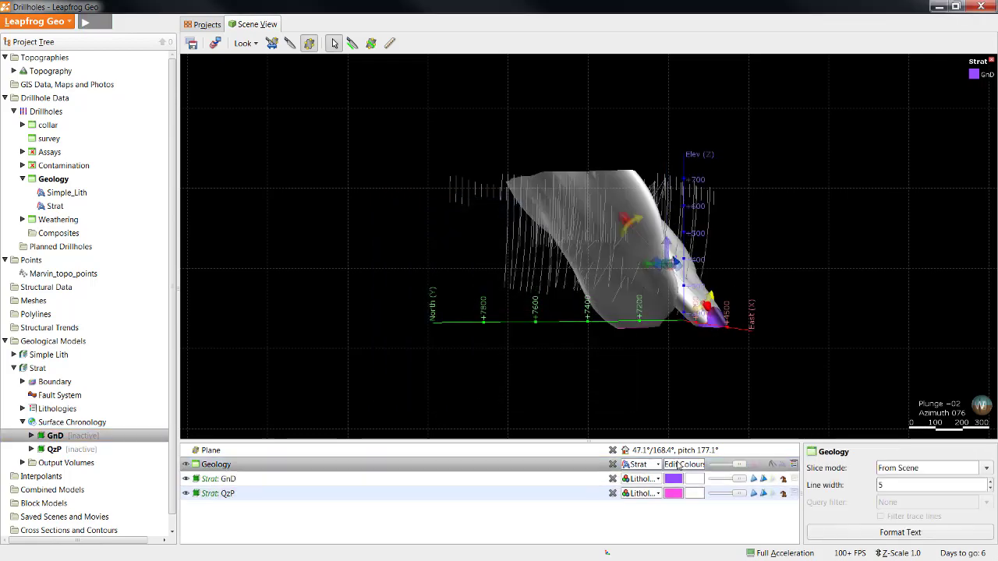
pyautogui.click(452, 216)
pyautogui.click(541, 396)
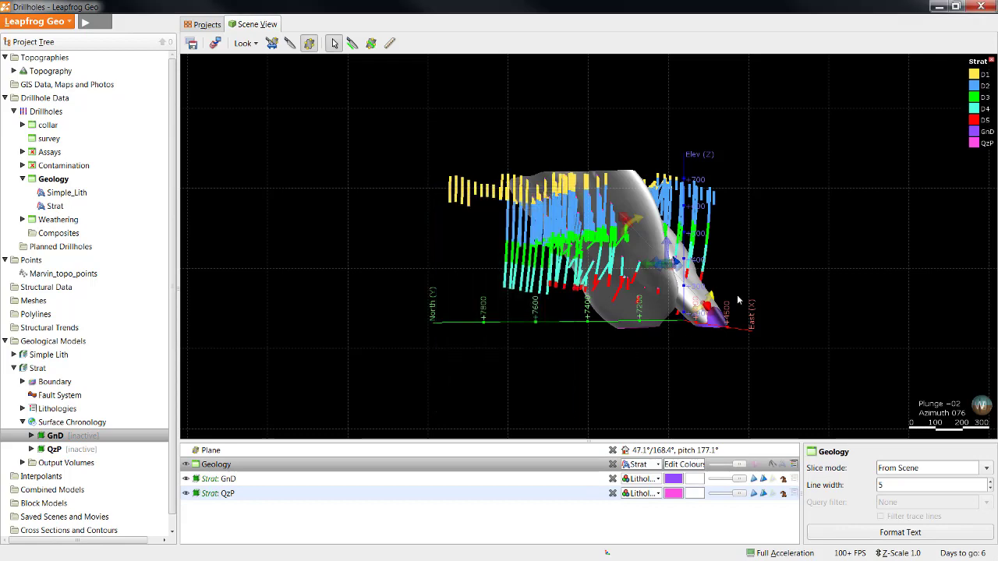
# Orbit to a raised northeast view and bring up the Surface Chronology options
pyautogui.moveTo(743, 295); pyautogui.dragTo(583, 337)
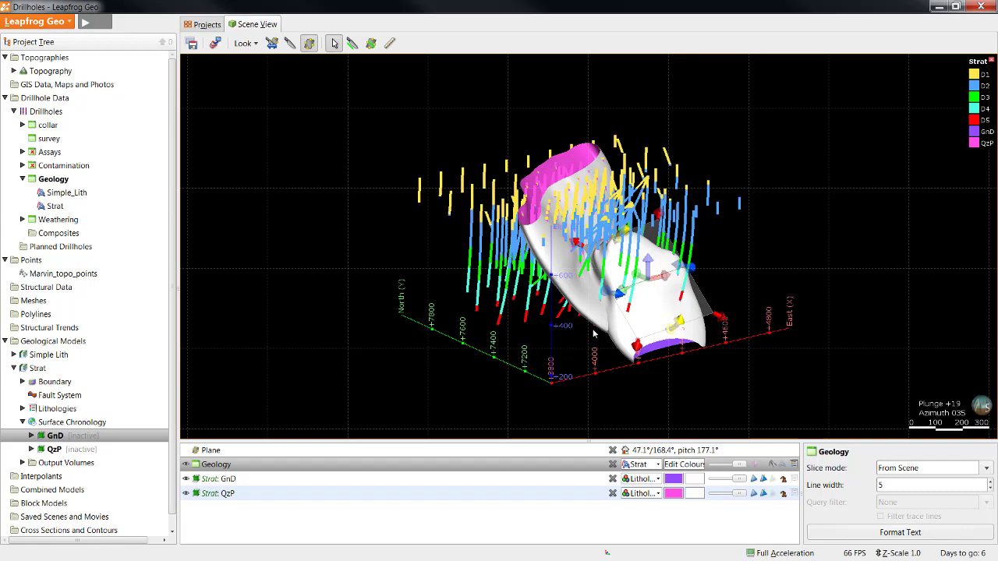
pyautogui.moveTo(593, 333); pyautogui.dragTo(564, 243)
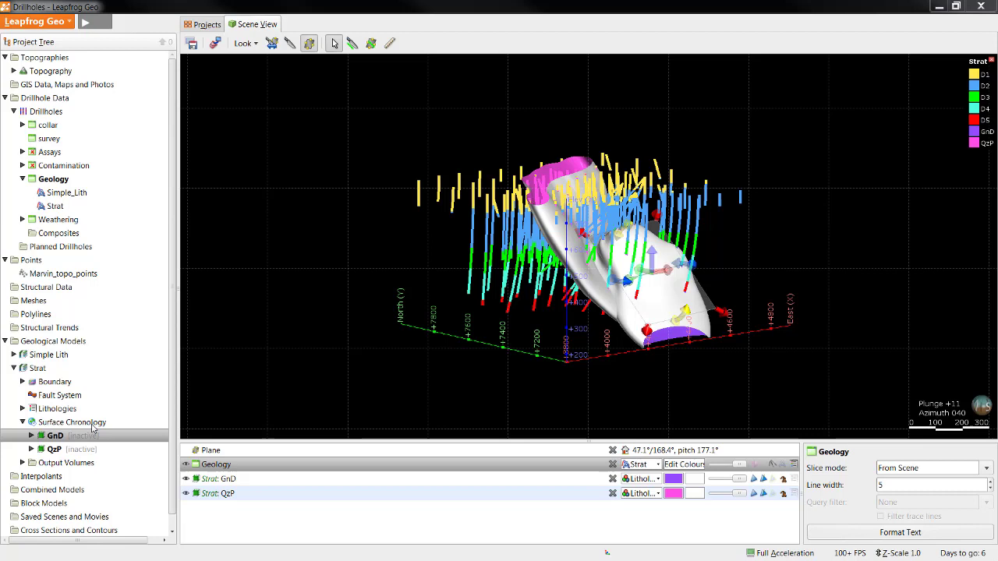
pyautogui.rightClick(92, 425)
pyautogui.moveTo(129, 301)
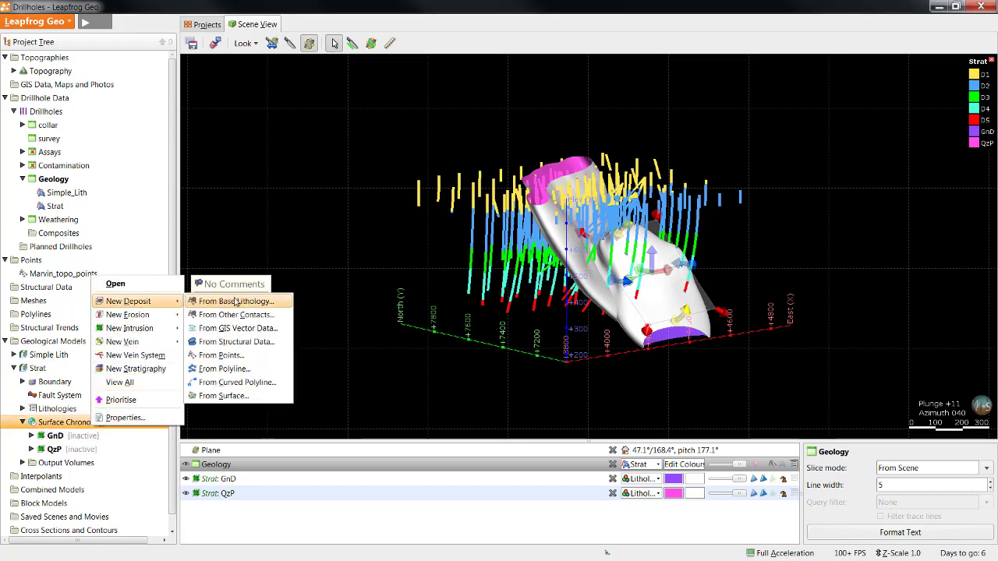
# Create a D1 contacts deposit from contacts below D1, with QzP ignored
pyautogui.click(267, 302)
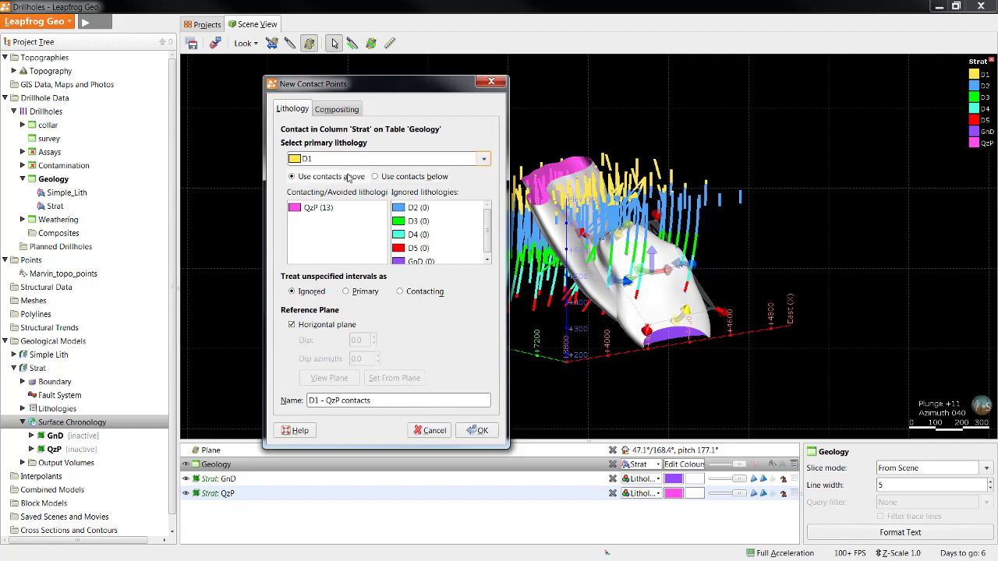
pyautogui.click(402, 180)
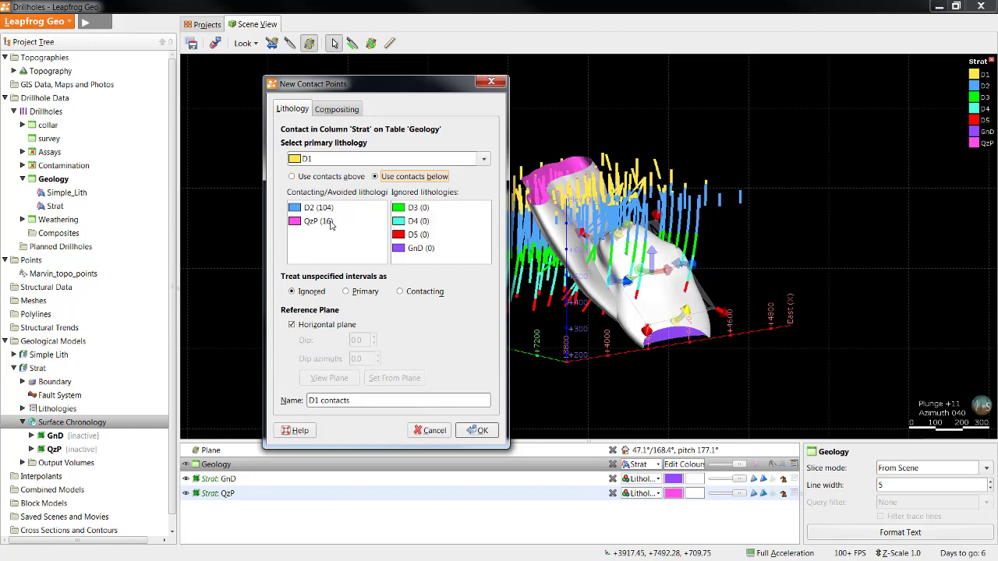
pyautogui.moveTo(329, 223); pyautogui.dragTo(441, 243)
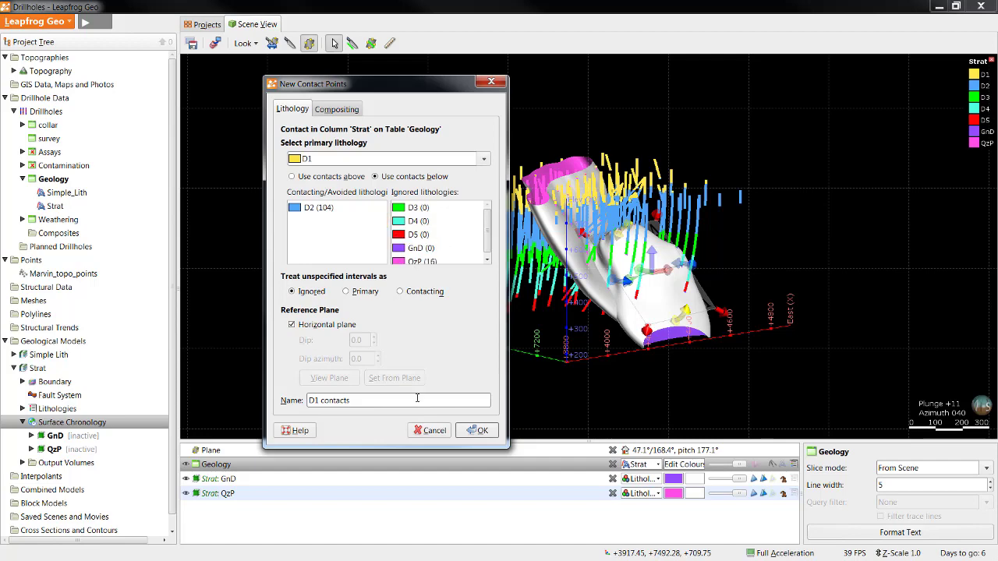
pyautogui.click(477, 431)
# Display the D1 contacts surface in the 3D scene
pyautogui.rightClick(112, 421)
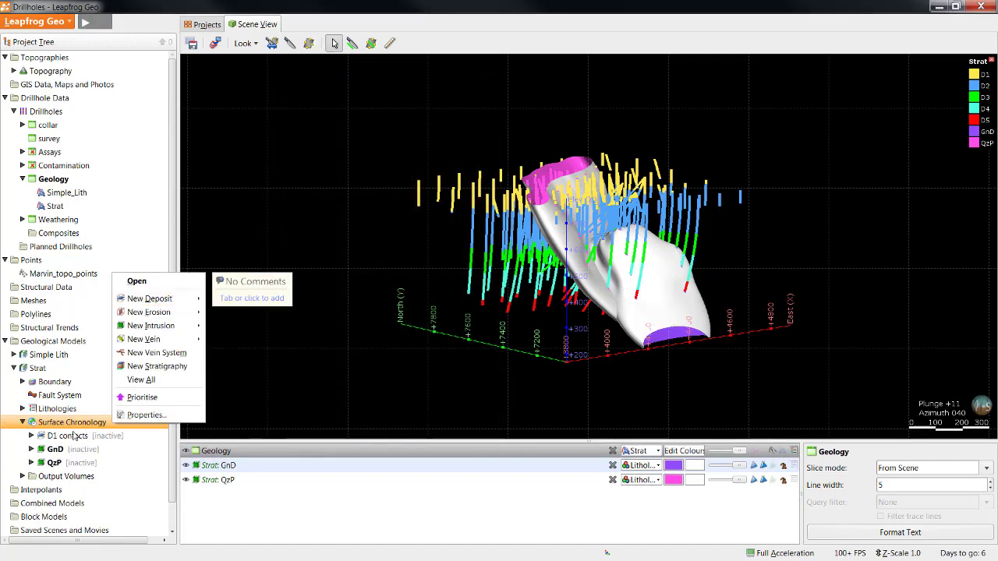
pyautogui.click(68, 436)
pyautogui.moveTo(68, 436)
pyautogui.mouseDown()
pyautogui.moveTo(399, 276)
pyautogui.moveTo(387, 304)
pyautogui.mouseUp()
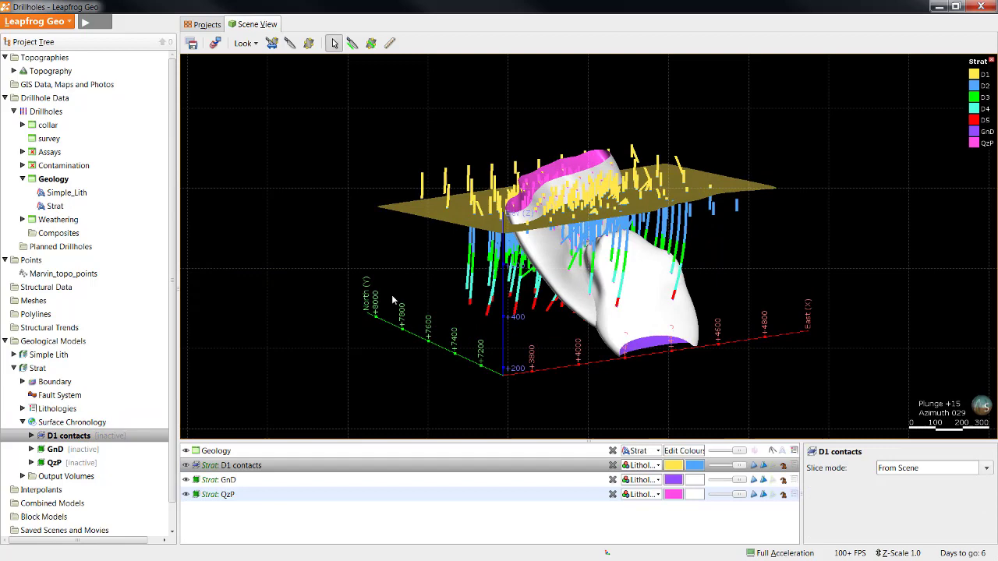
# Create a D2 contacts deposit from contacts below D2, ignoring GnD and QzP
pyautogui.rightClick(130, 422)
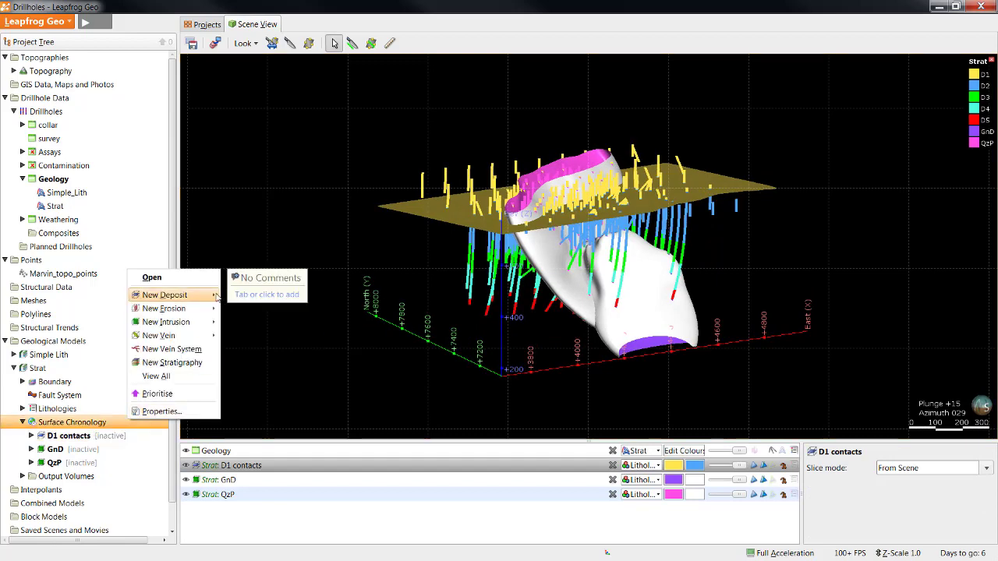
pyautogui.click(257, 294)
pyautogui.moveTo(499, 121); pyautogui.dragTo(335, 97)
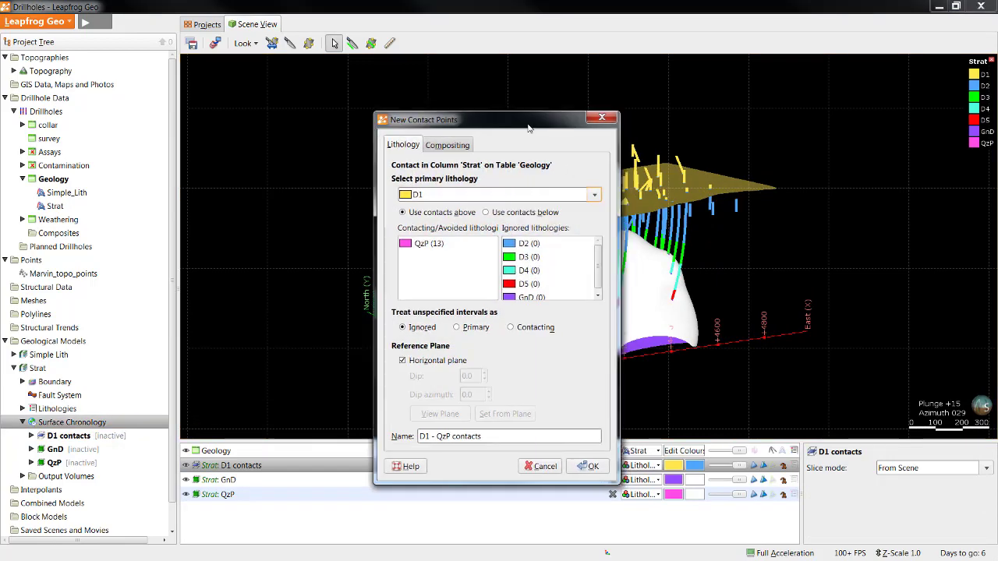
pyautogui.click(354, 172)
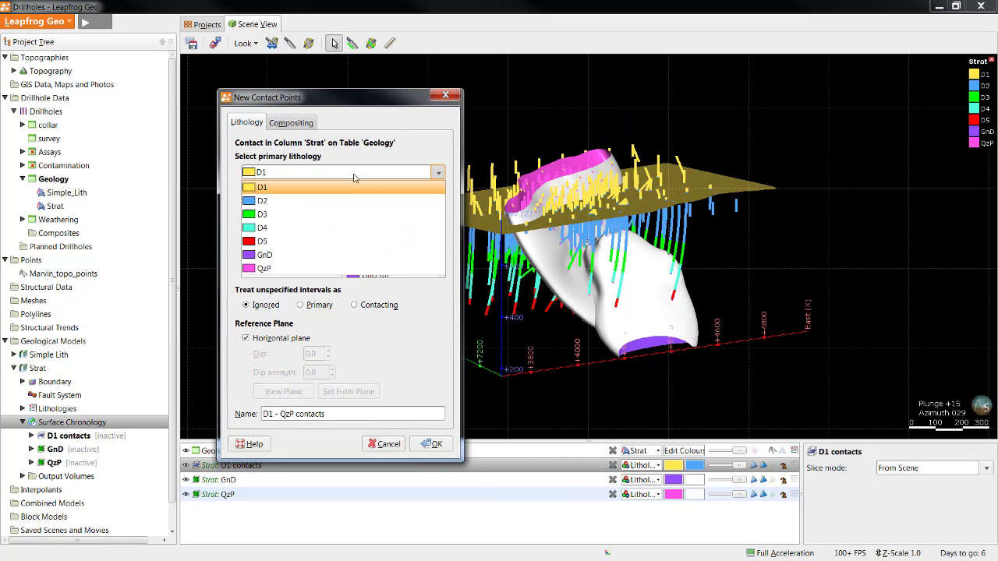
pyautogui.click(312, 201)
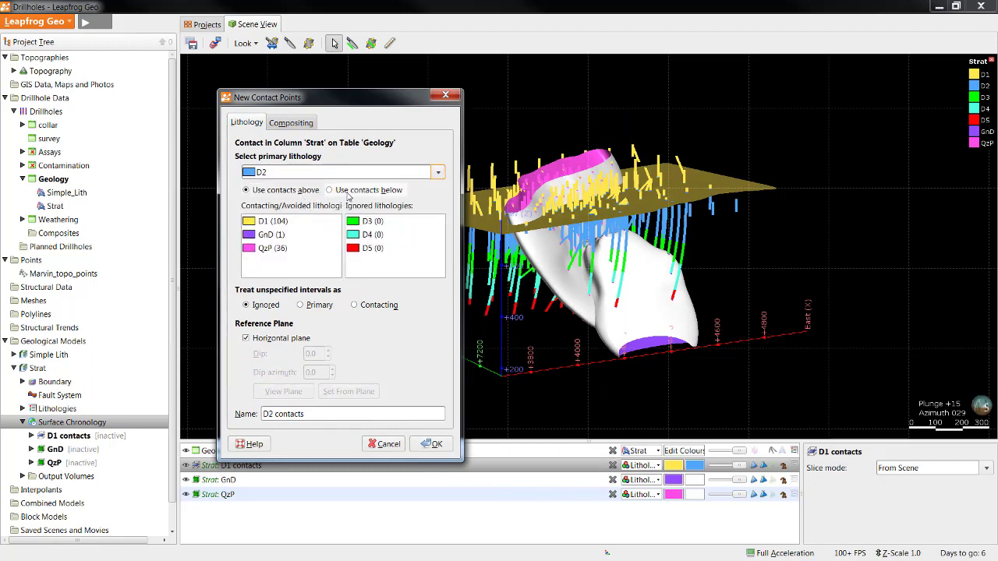
pyautogui.click(347, 190)
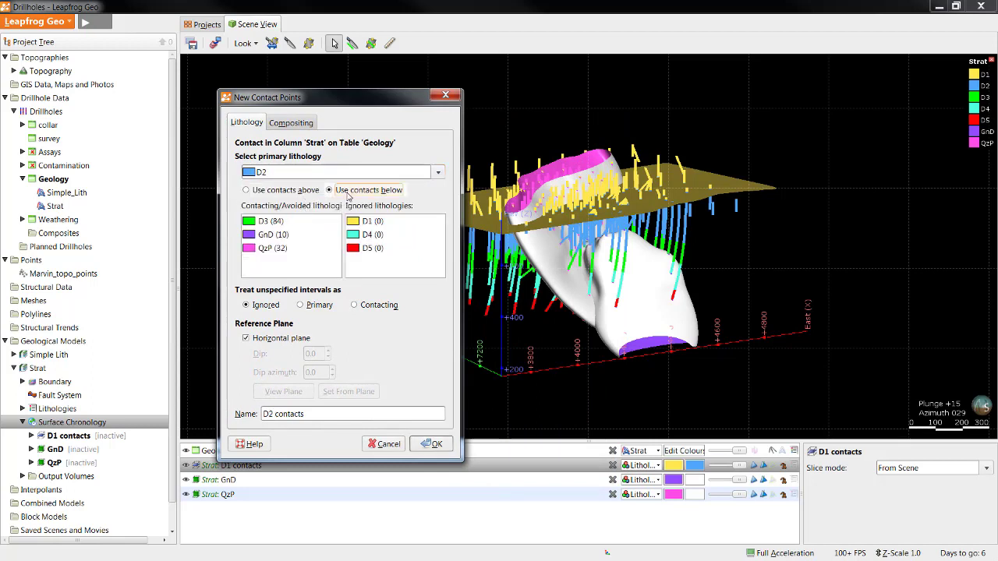
pyautogui.keyDown('ctrl'); pyautogui.click(265, 249); pyautogui.keyUp('ctrl')
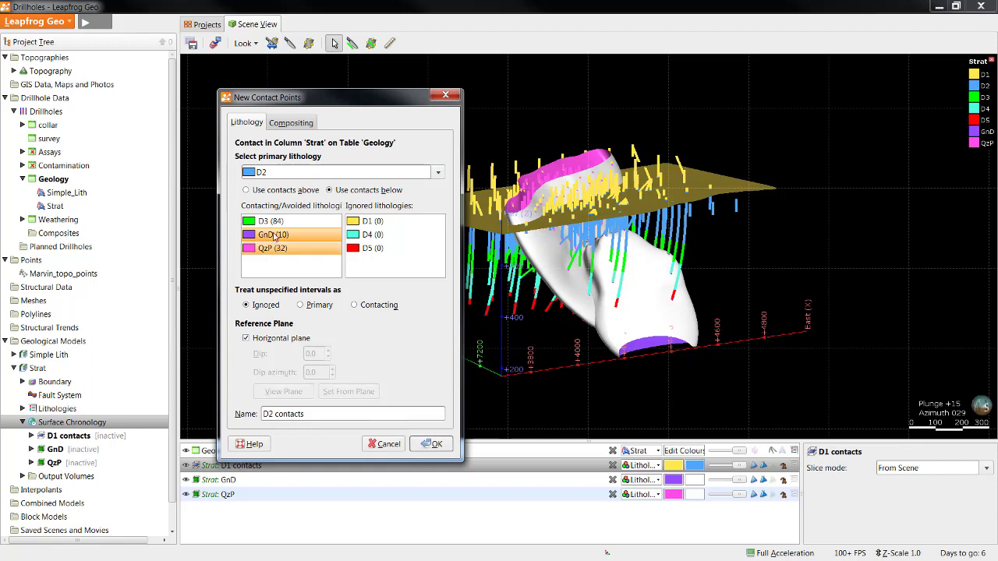
pyautogui.moveTo(273, 236); pyautogui.dragTo(408, 247)
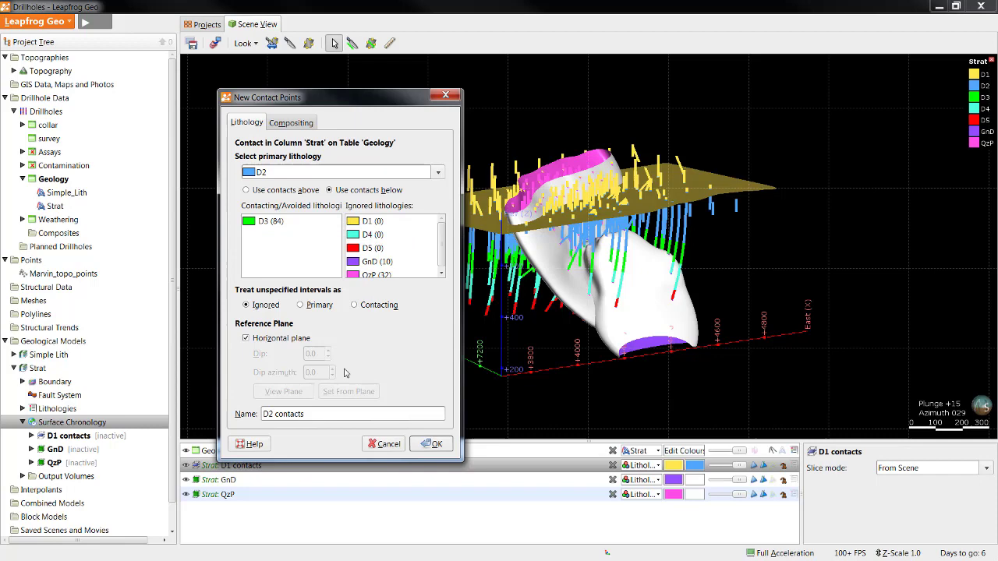
pyautogui.click(434, 444)
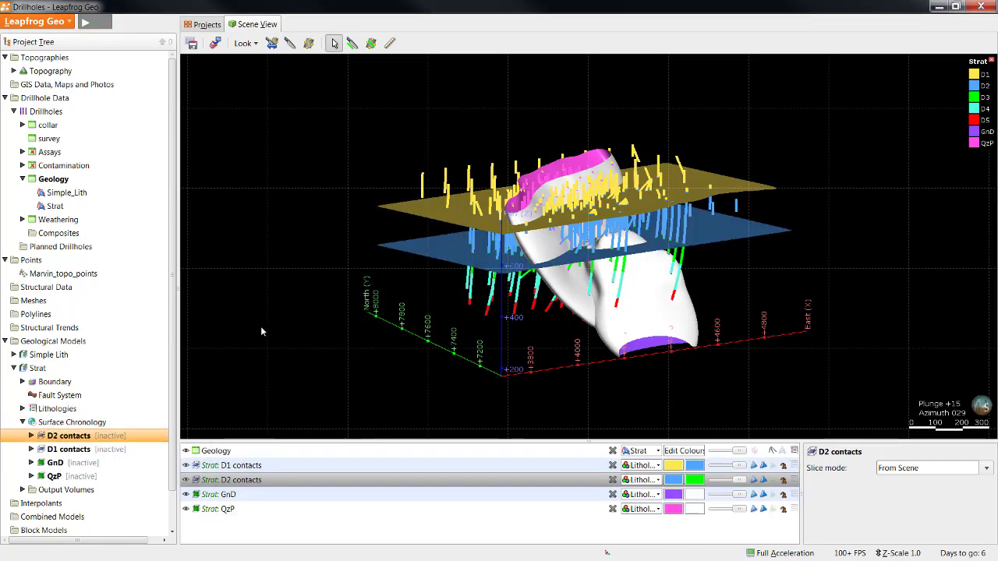
# Create a D3 contacts deposit from contacts below D3, ignoring GnD and QzP
pyautogui.rightClick(85, 427)
pyautogui.moveTo(121, 301)
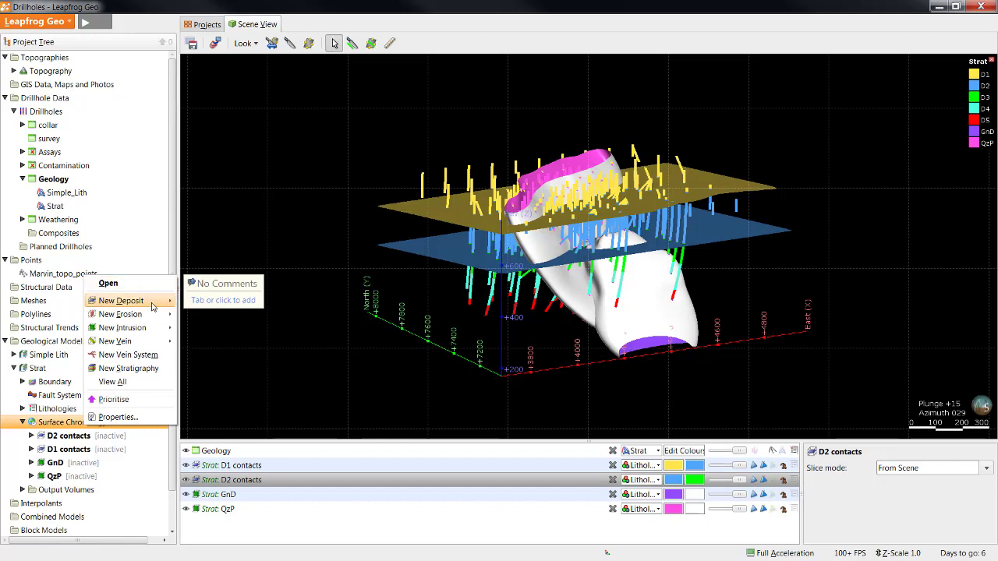
pyautogui.click(184, 301)
pyautogui.click(499, 196)
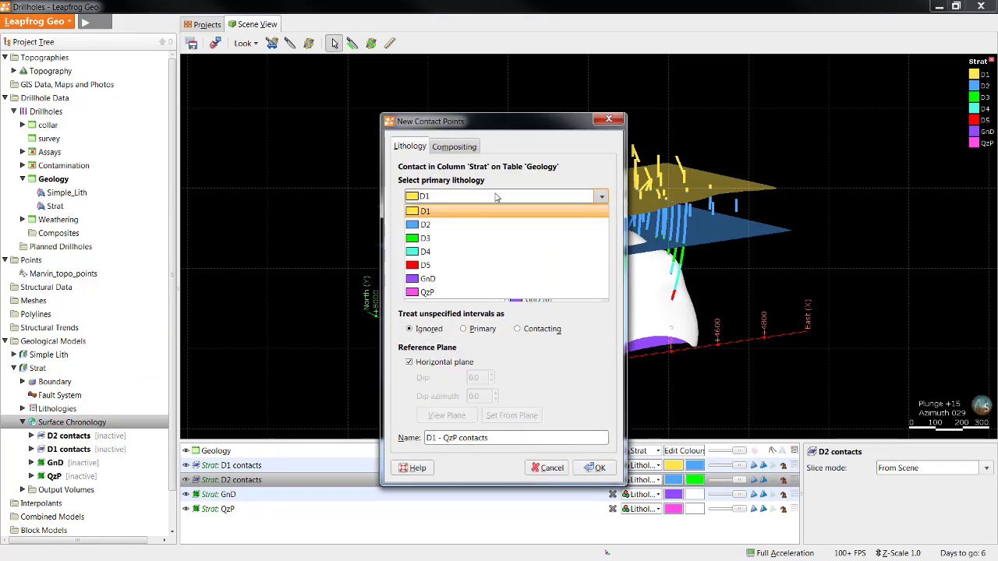
pyautogui.click(443, 237)
pyautogui.click(493, 214)
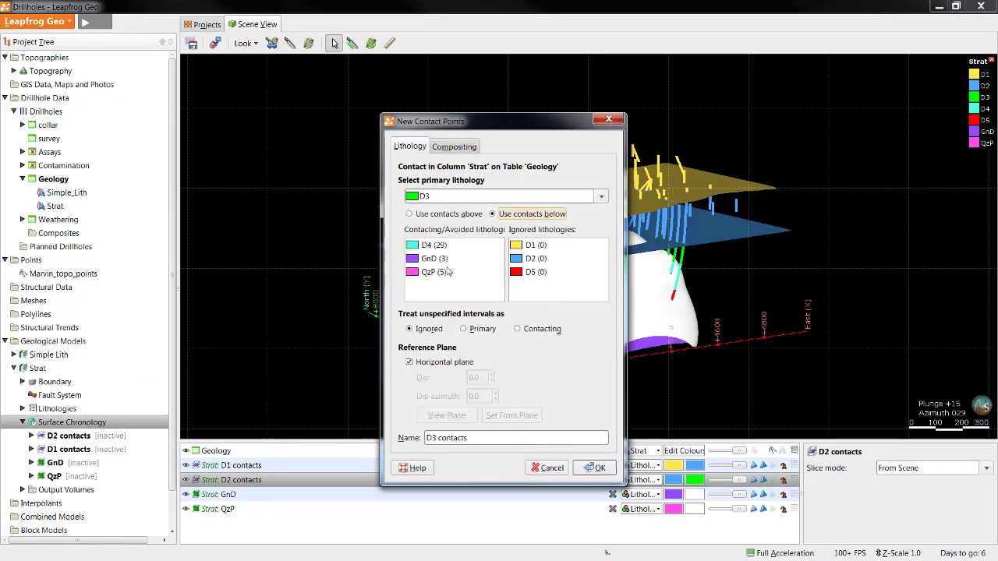
pyautogui.keyDown('shift'); pyautogui.click(434, 272); pyautogui.keyUp('shift')
pyautogui.moveTo(437, 265); pyautogui.dragTo(557, 269)
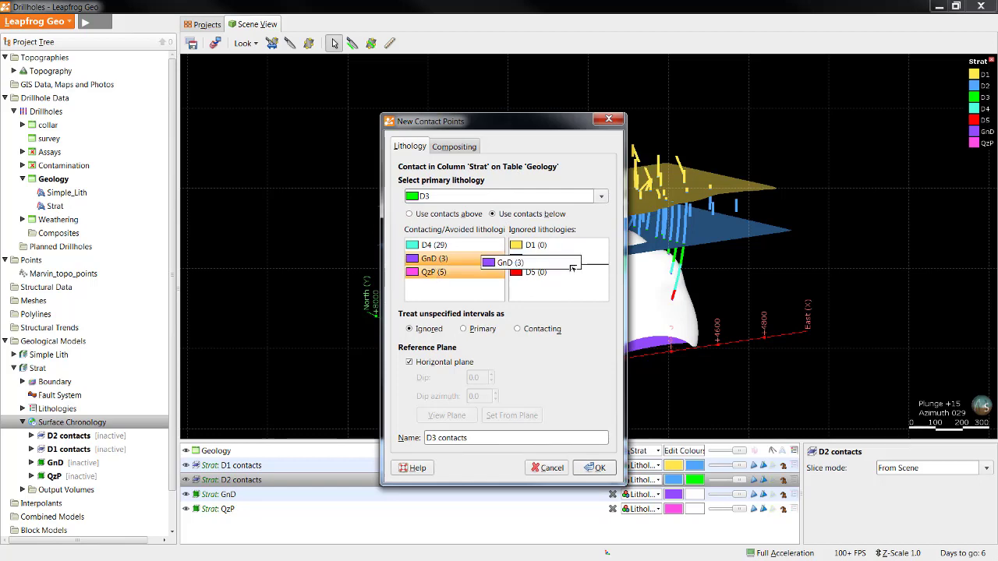
pyautogui.click(594, 467)
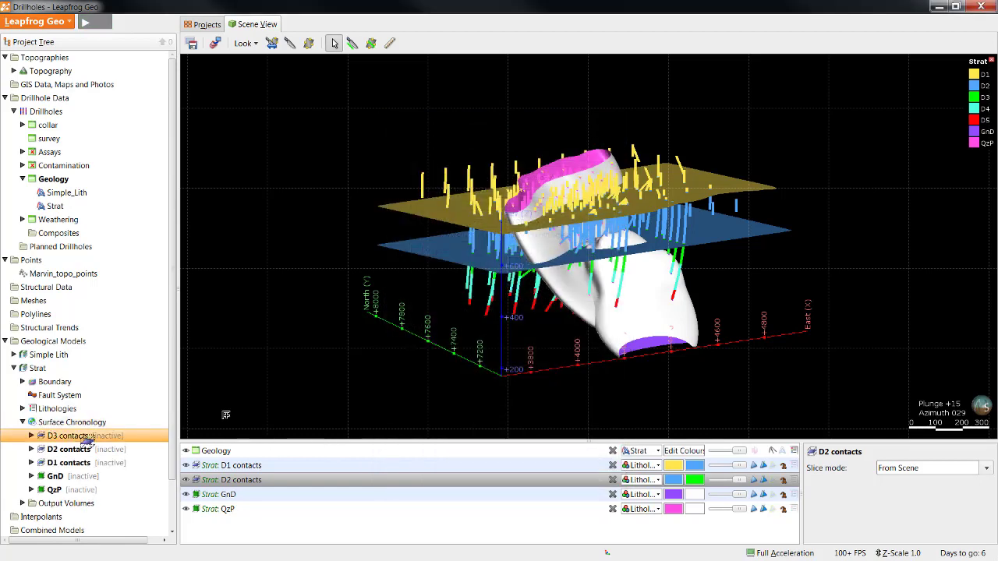
# Create a D4 contacts deposit from contacts below D4, ignoring GnD and QzP
pyautogui.rightClick(102, 423)
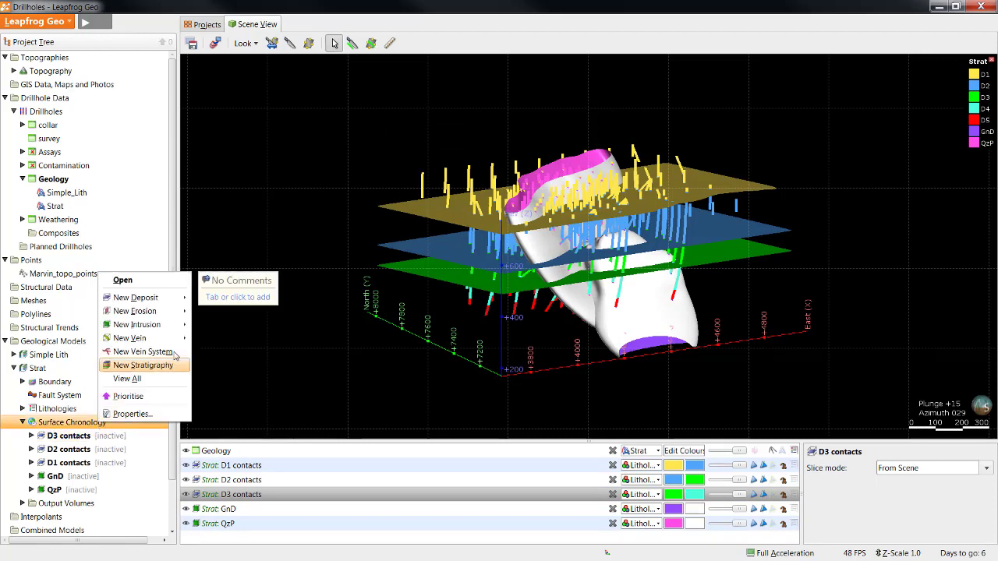
pyautogui.moveTo(135, 297)
pyautogui.click(232, 297)
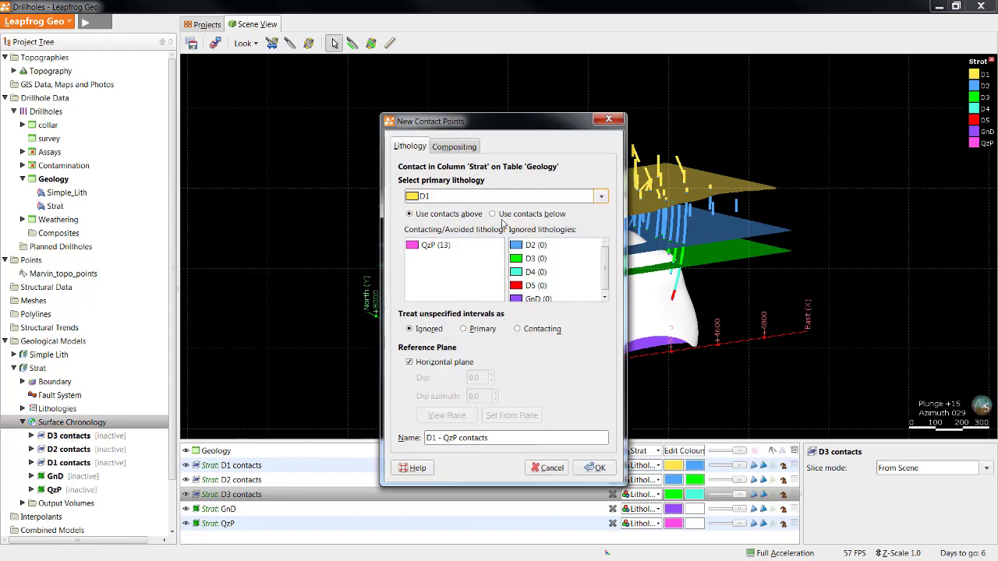
pyautogui.click(505, 196)
pyautogui.click(458, 254)
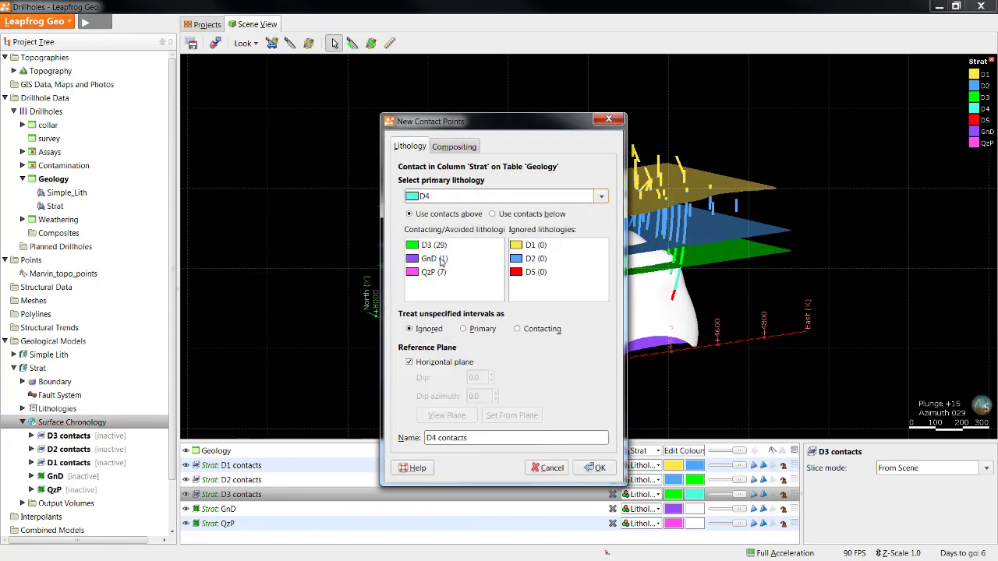
pyautogui.click(492, 214)
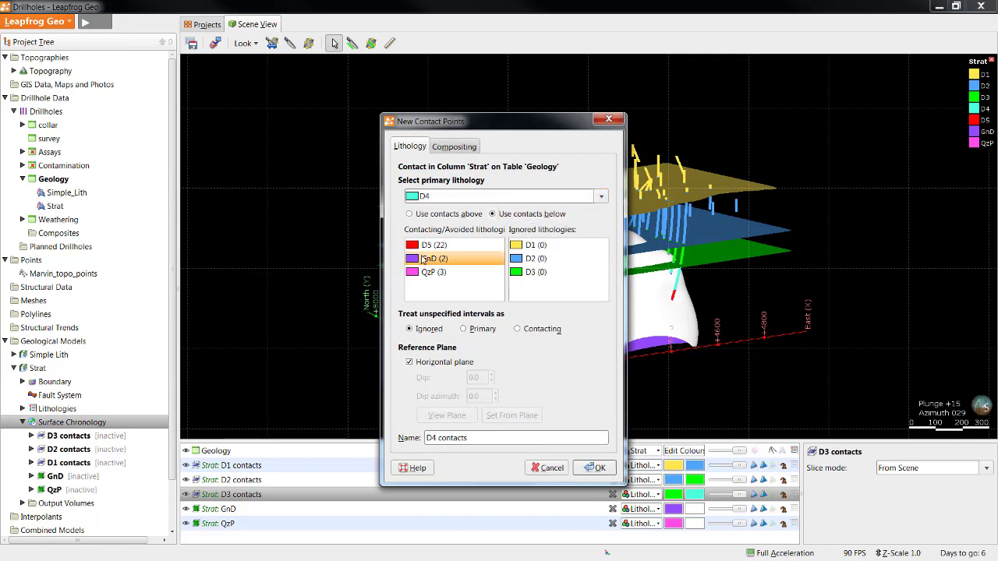
pyautogui.keyDown('shift'); pyautogui.click(426, 273); pyautogui.keyUp('shift')
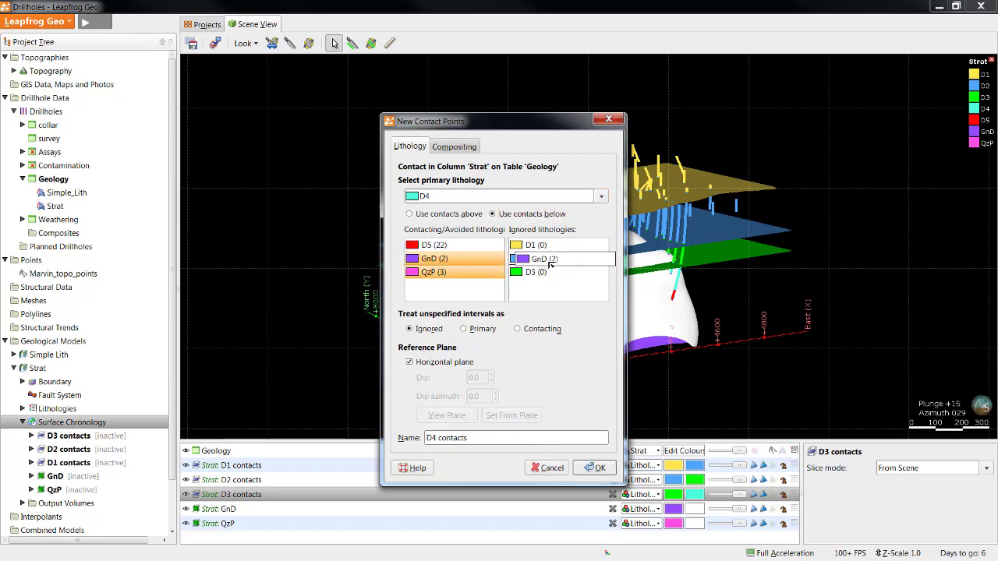
pyautogui.moveTo(438, 265); pyautogui.dragTo(551, 265)
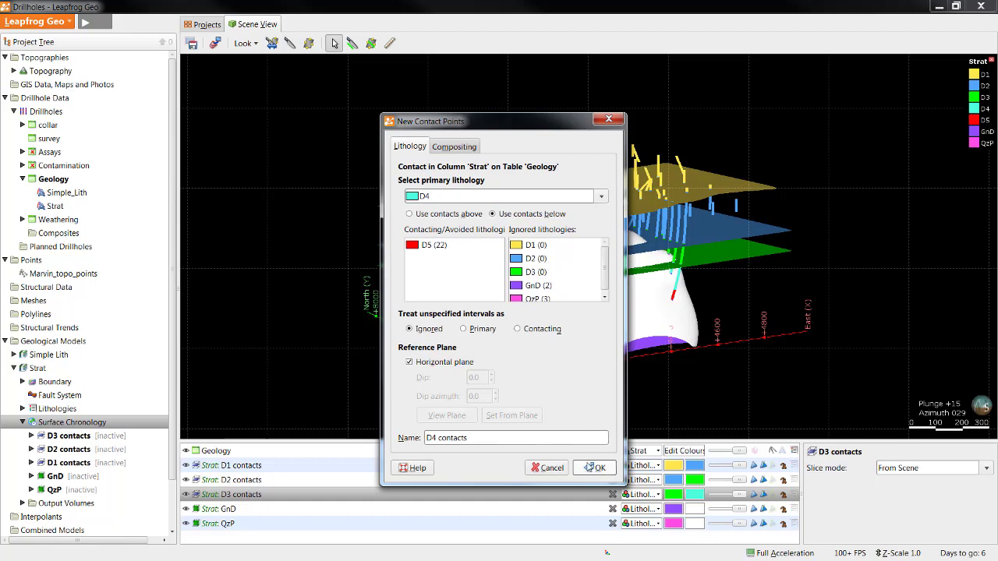
pyautogui.click(595, 468)
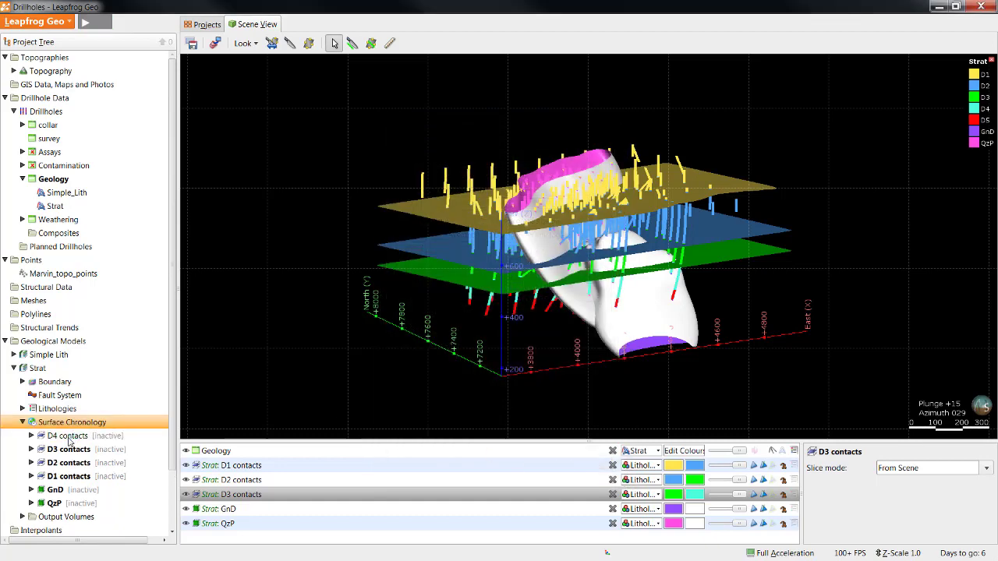
# Show the D4 contacts surface and orbit the model toward north
pyautogui.moveTo(69, 436); pyautogui.dragTo(615, 257)
pyautogui.moveTo(617, 319); pyautogui.dragTo(560, 309)
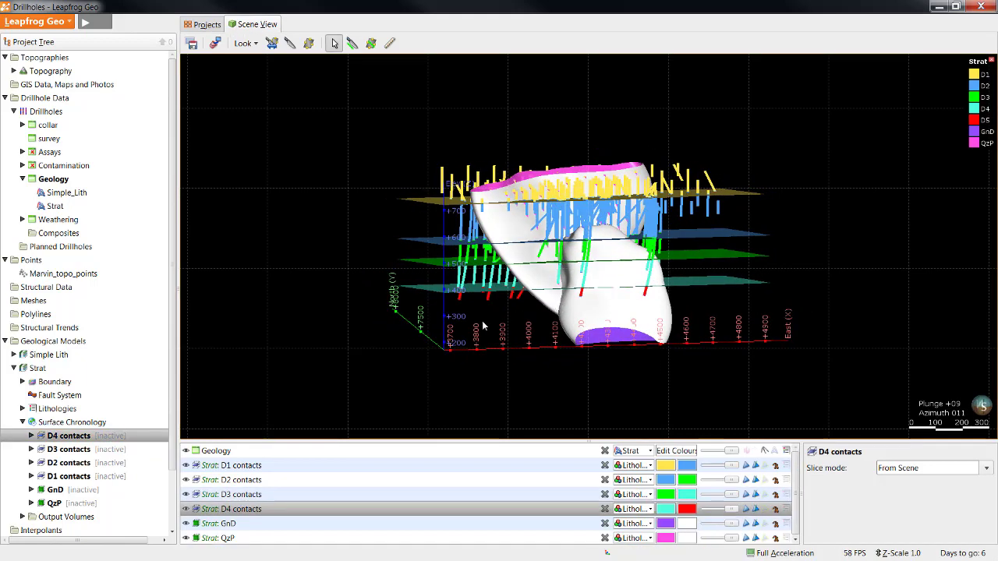
pyautogui.moveTo(485, 326); pyautogui.dragTo(499, 328)
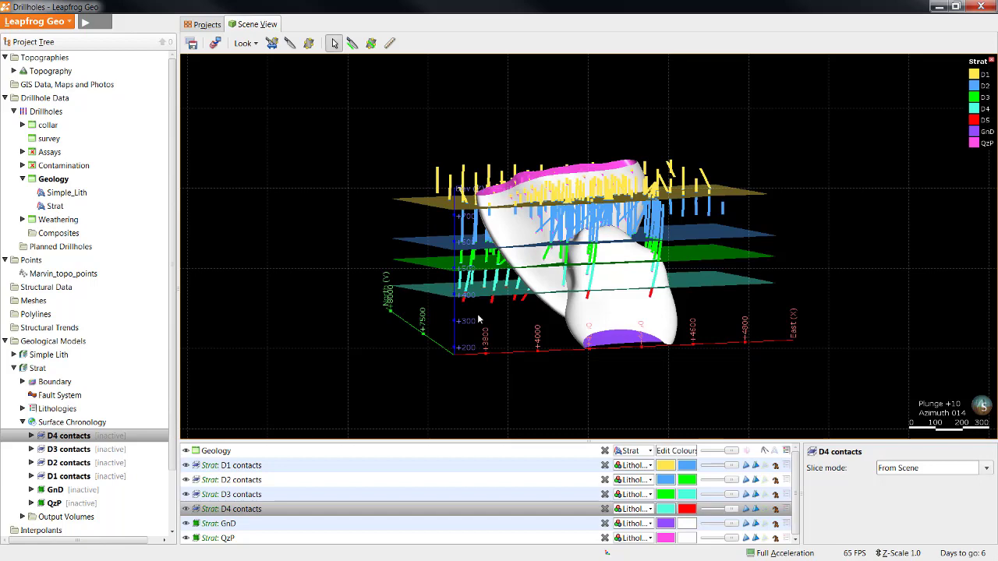
# Move QzP to youngest and GnD just below it in the surface chronology
pyautogui.click(90, 423)
pyautogui.doubleClick(90, 424)
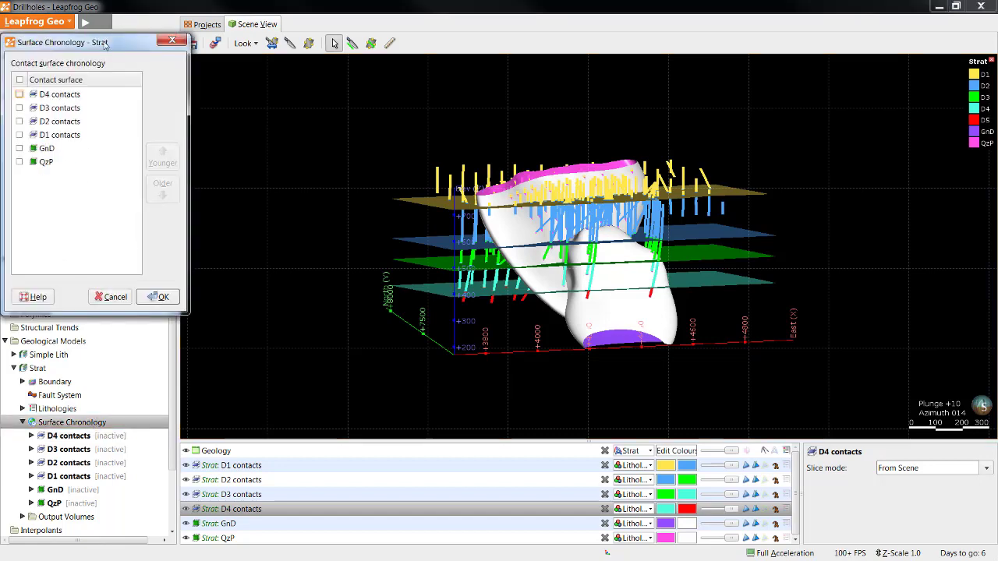
pyautogui.moveTo(104, 45); pyautogui.dragTo(302, 71)
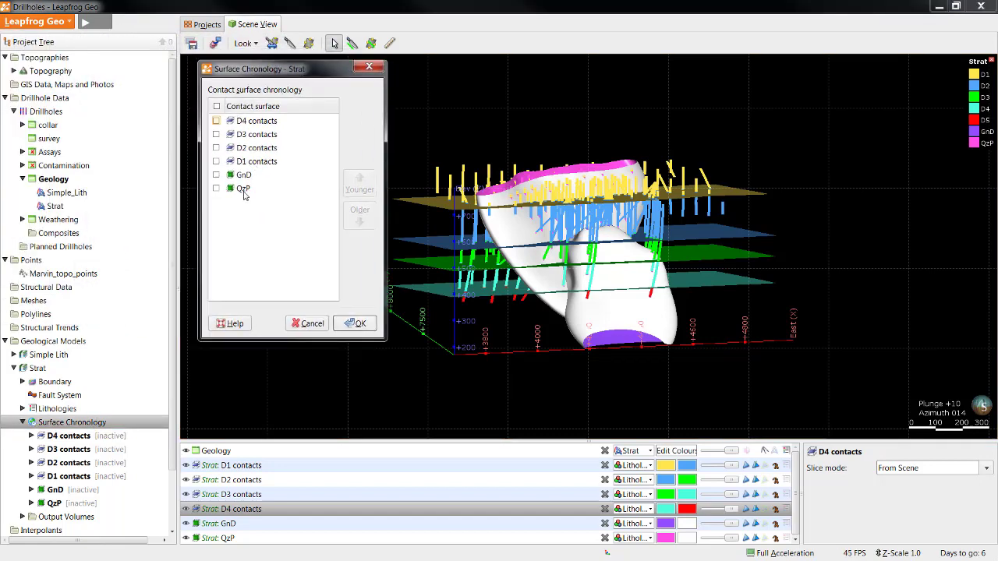
pyautogui.click(243, 189)
pyautogui.click(349, 190)
pyautogui.click(348, 189)
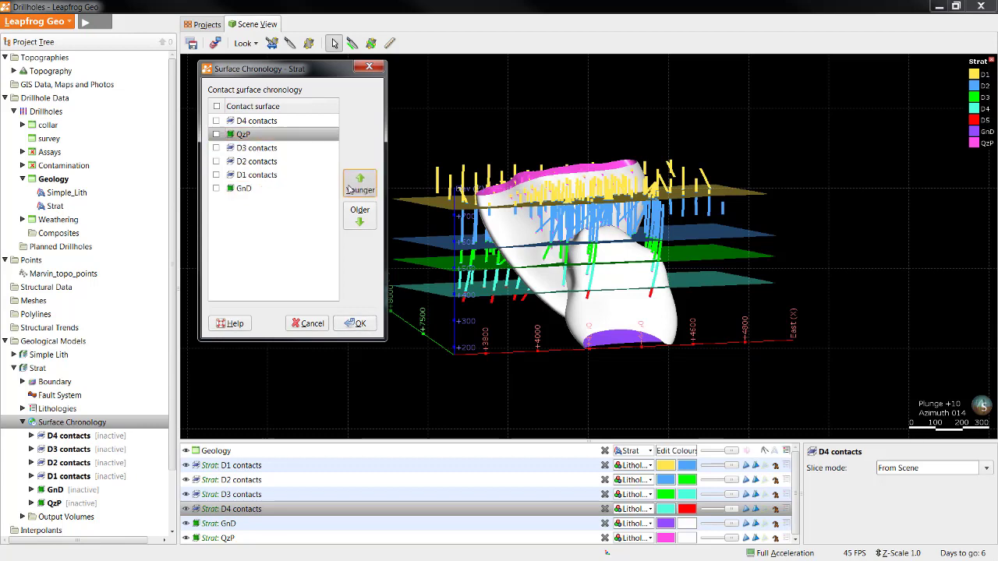
pyautogui.click(349, 190)
pyautogui.click(267, 190)
pyautogui.click(354, 191)
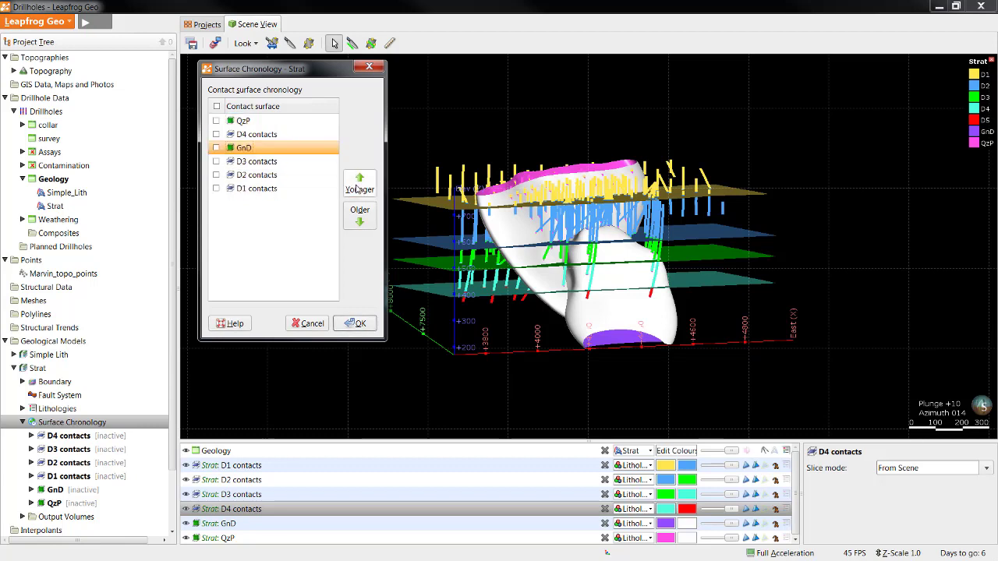
pyautogui.click(355, 191)
# Order D1–D4 contacts oldest-last below GnD and activate all six surfaces
pyautogui.click(285, 189)
pyautogui.click(359, 187)
pyautogui.click(359, 187)
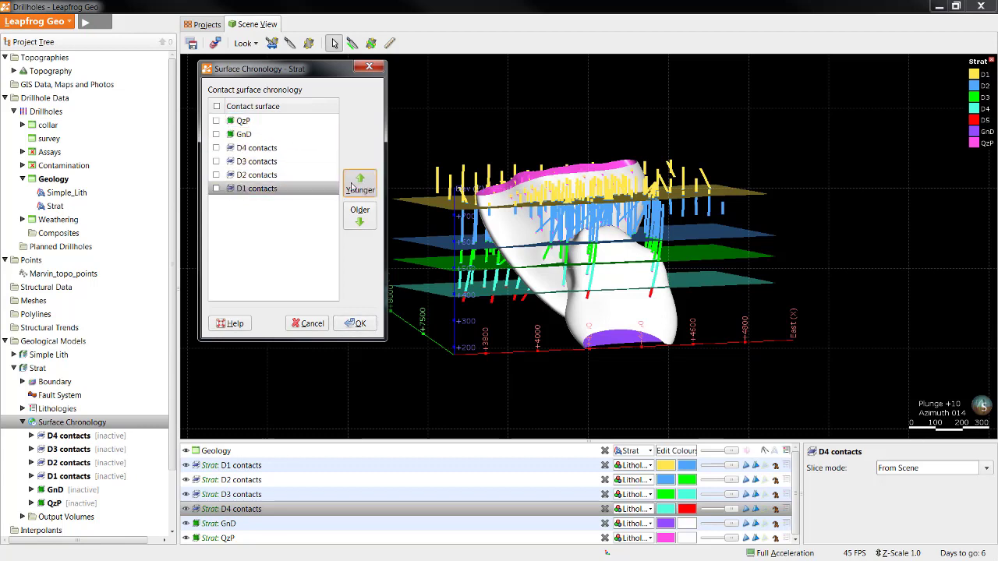
pyautogui.click(257, 188)
pyautogui.click(359, 188)
pyautogui.click(288, 190)
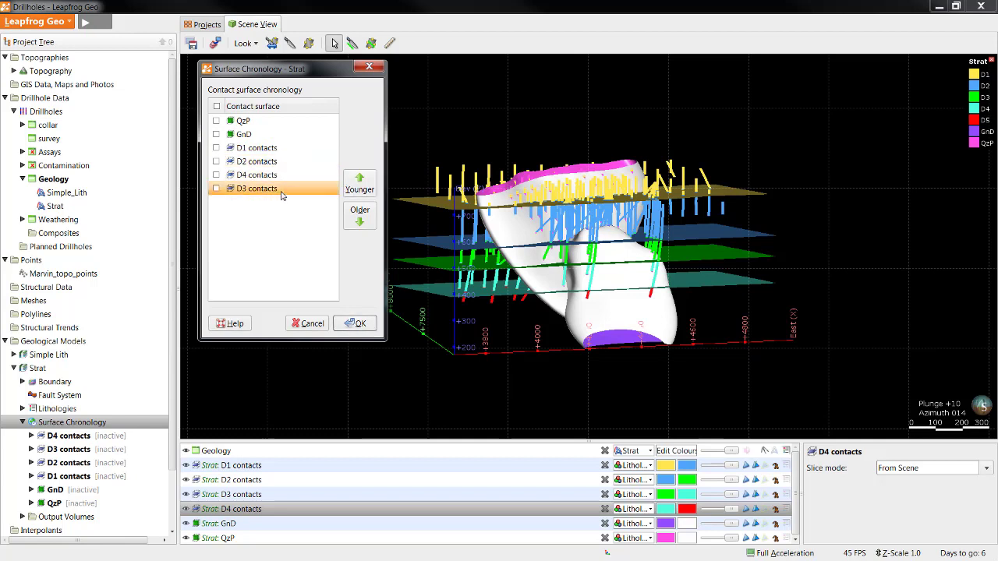
pyautogui.click(360, 187)
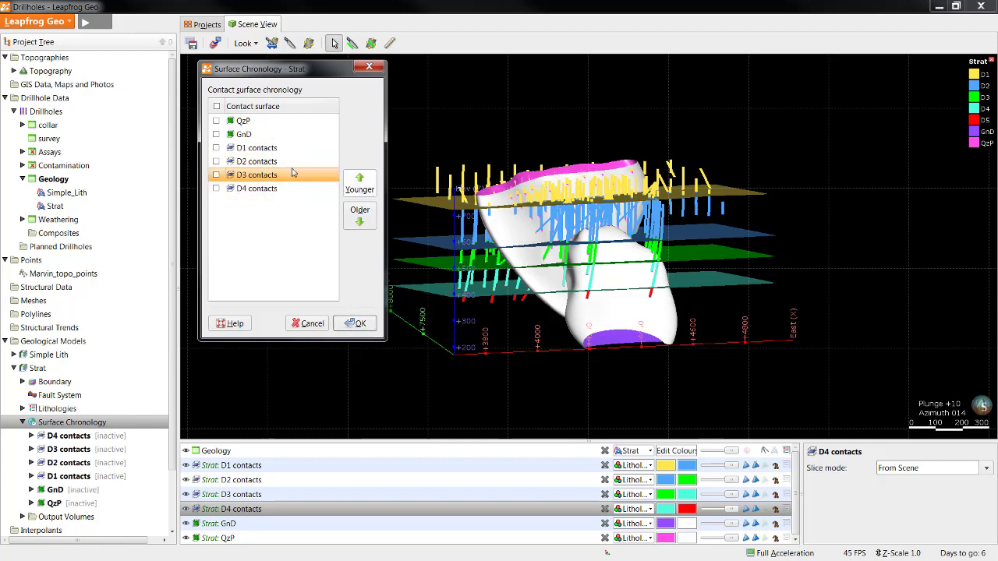
pyautogui.click(217, 106)
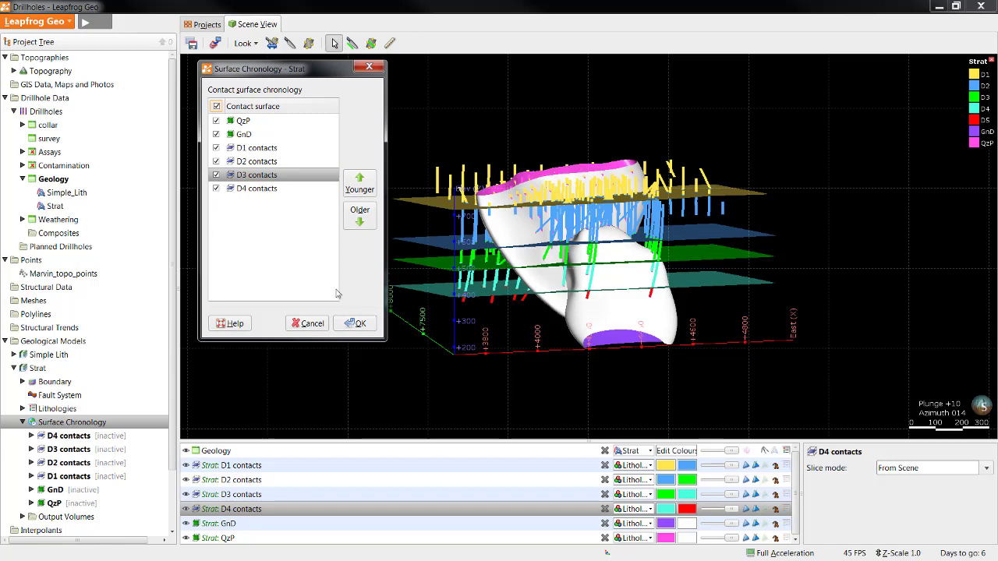
pyautogui.click(352, 324)
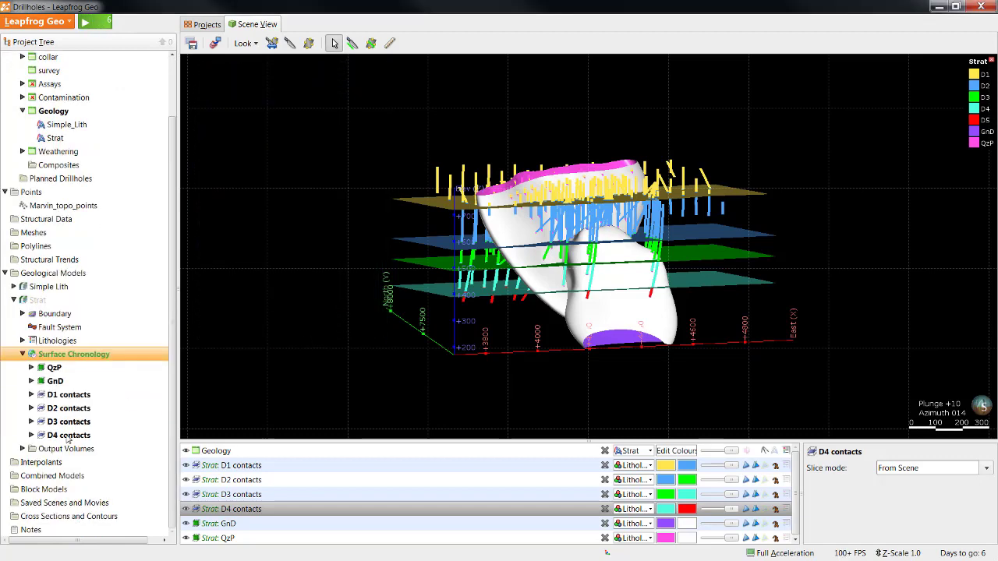
# Show the Strat output volumes without the contact surfaces, viewed in plan from above
pyautogui.click(23, 449)
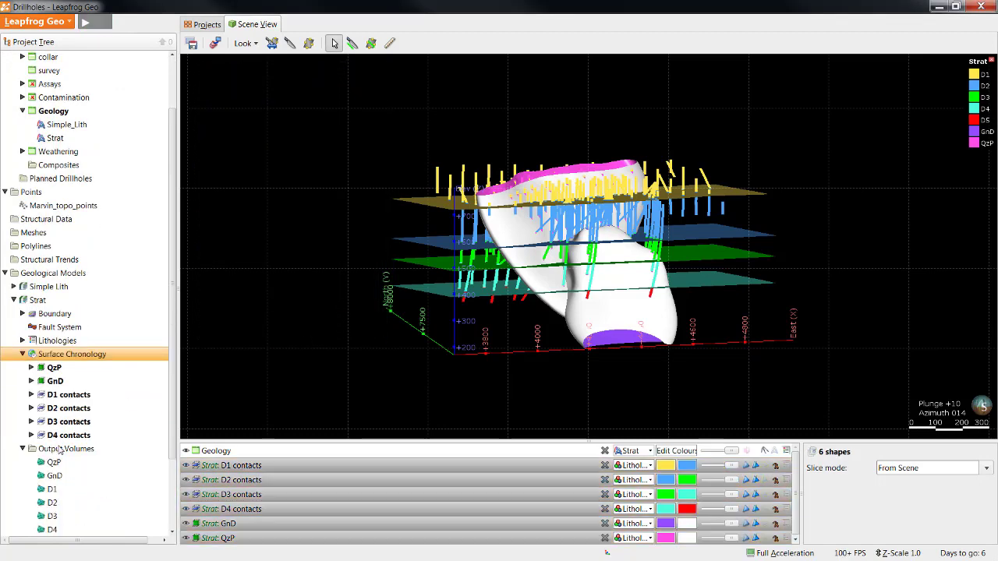
pyautogui.scroll(-3, 60, 450)
pyautogui.moveTo(89, 357); pyautogui.dragTo(333, 368)
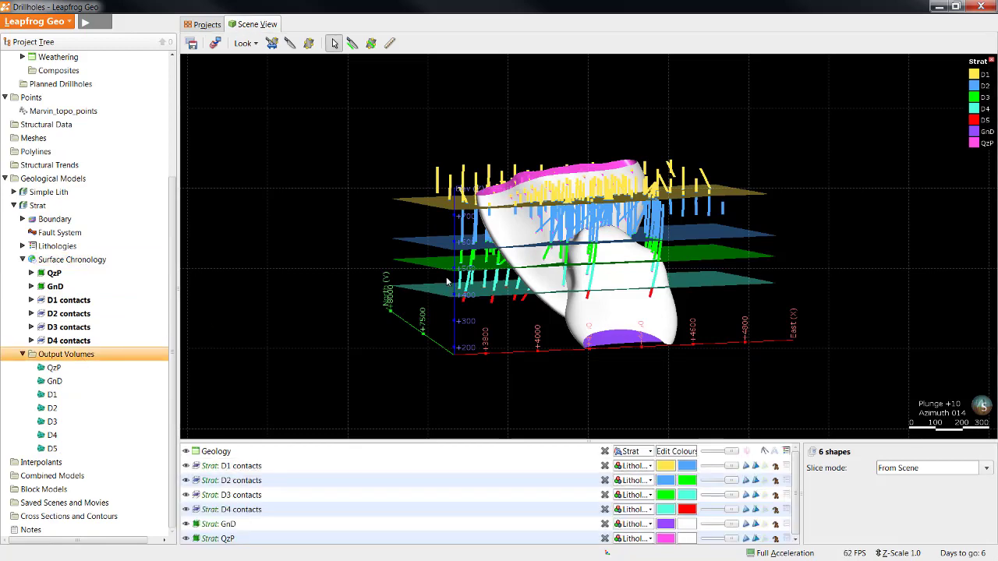
pyautogui.scroll(-2, 285, 498)
pyautogui.click(278, 496)
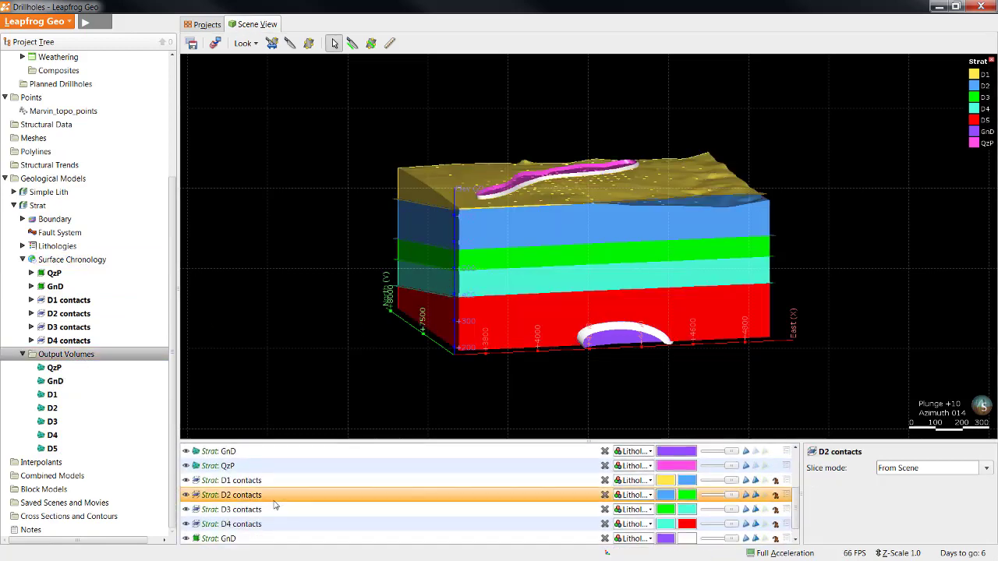
pyautogui.click(604, 481)
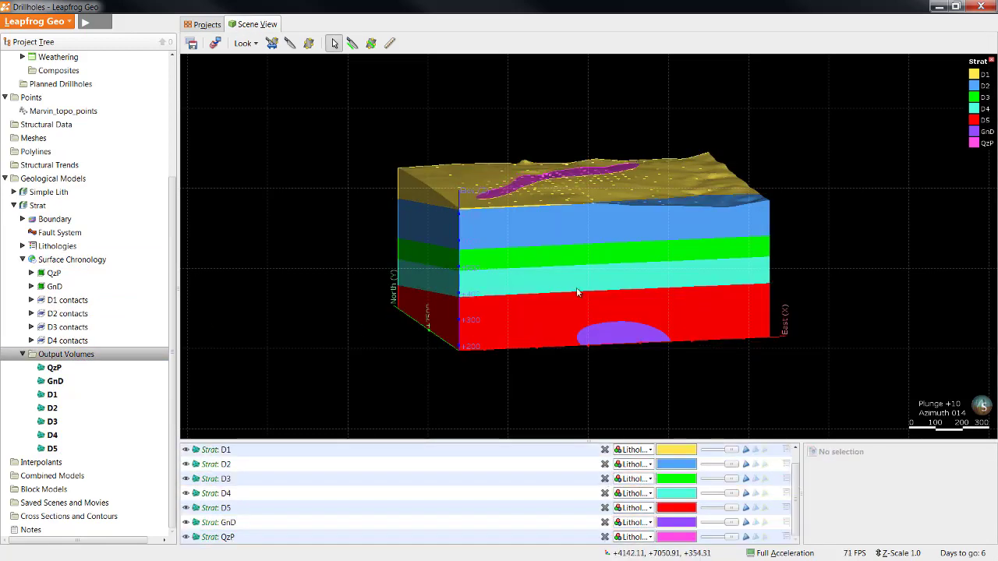
pyautogui.press('d')
# Slice a cross-section through D1–D5 as outlines, then clear the scene
pyautogui.click(353, 43)
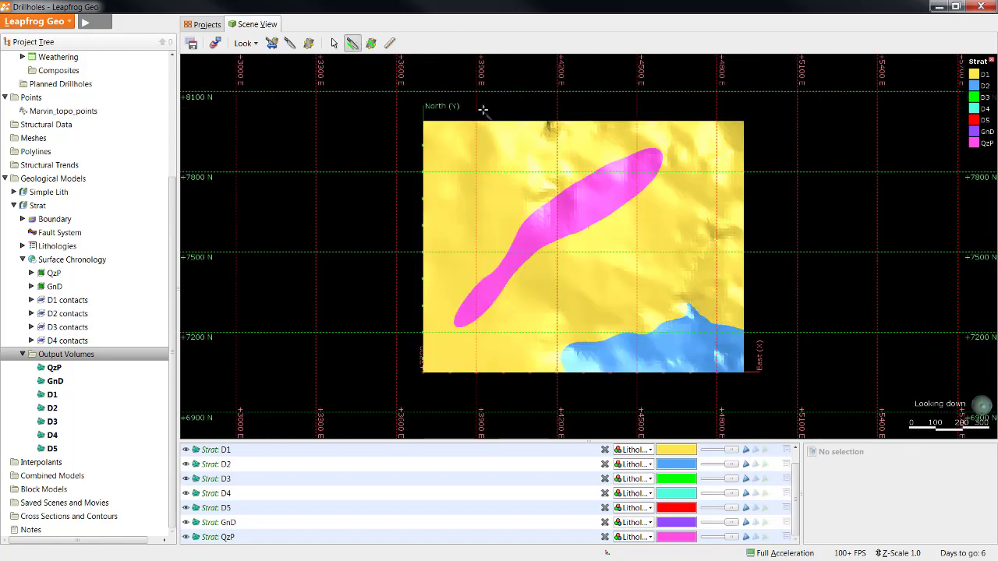
pyautogui.moveTo(481, 107); pyautogui.dragTo(623, 376)
pyautogui.press('l')
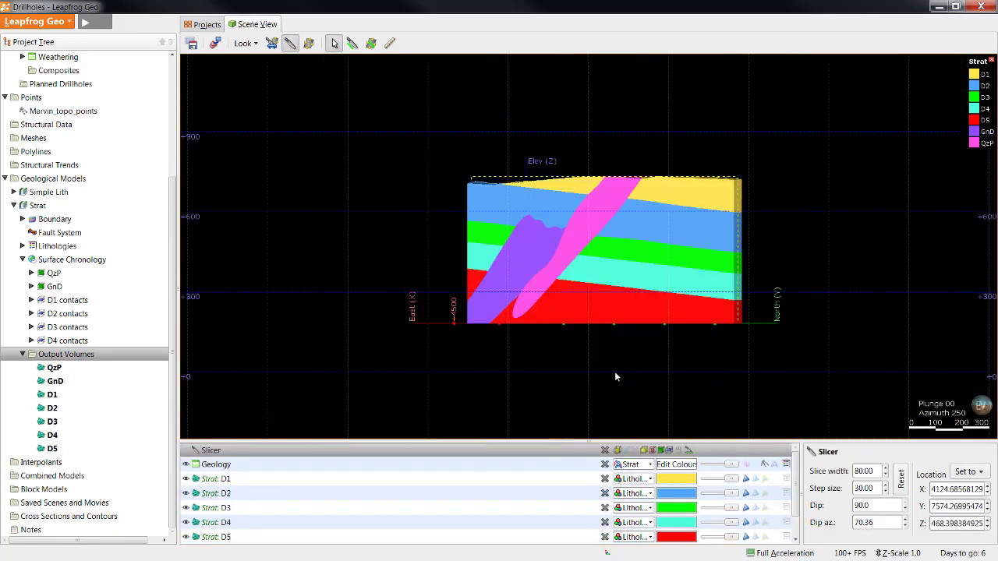
pyautogui.moveTo(451, 487); pyautogui.dragTo(452, 539)
pyautogui.click(812, 483)
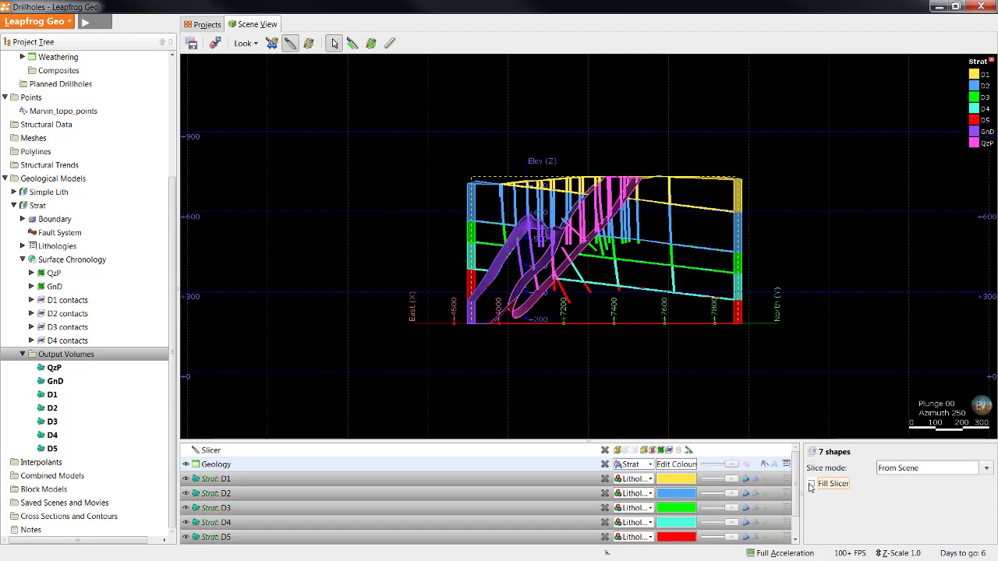
pyautogui.click(215, 43)
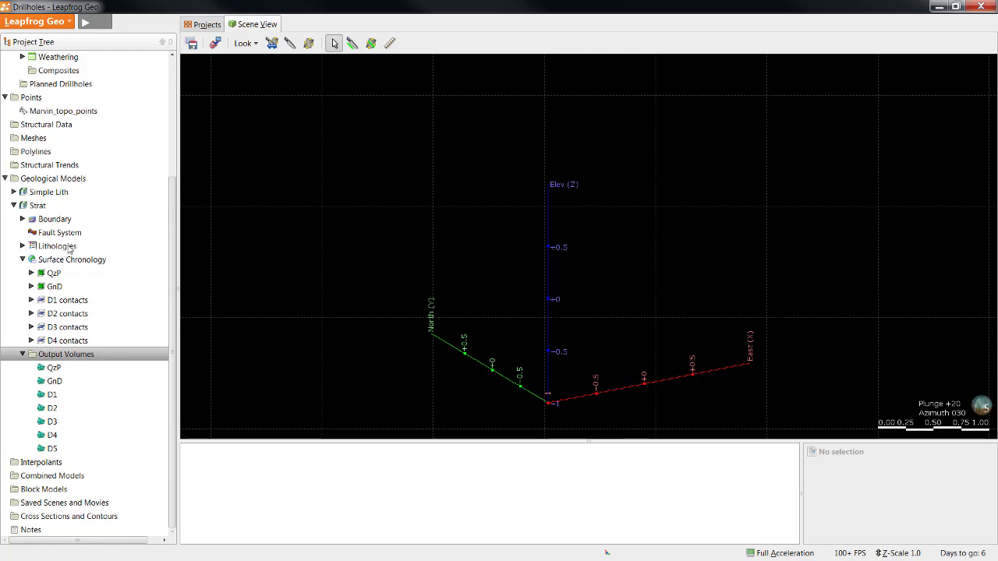
# Start a new vein from base lithology QzP and add the Strat drillhole intervals to the scene
pyautogui.rightClick(57, 259)
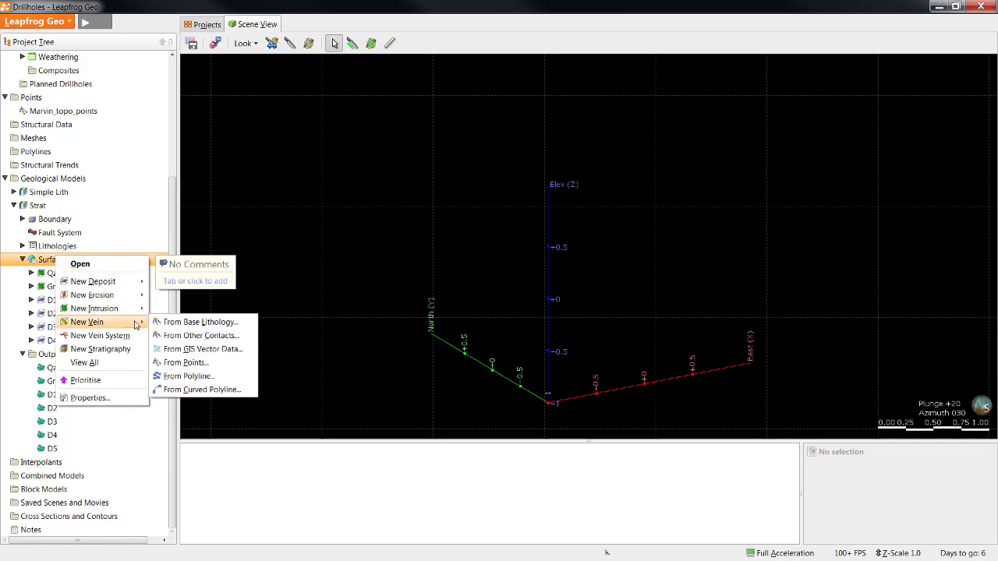
pyautogui.moveTo(88, 322)
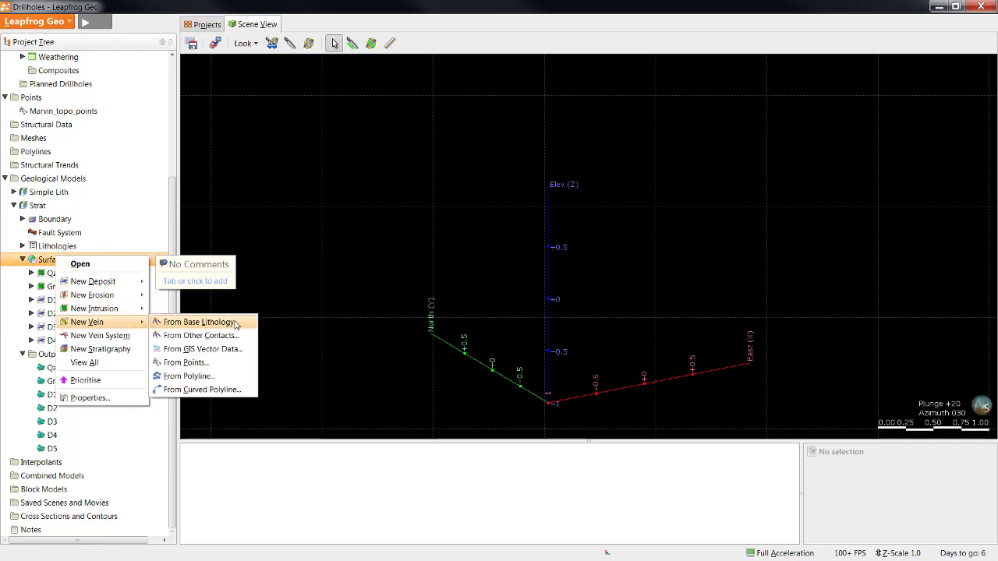
pyautogui.click(235, 323)
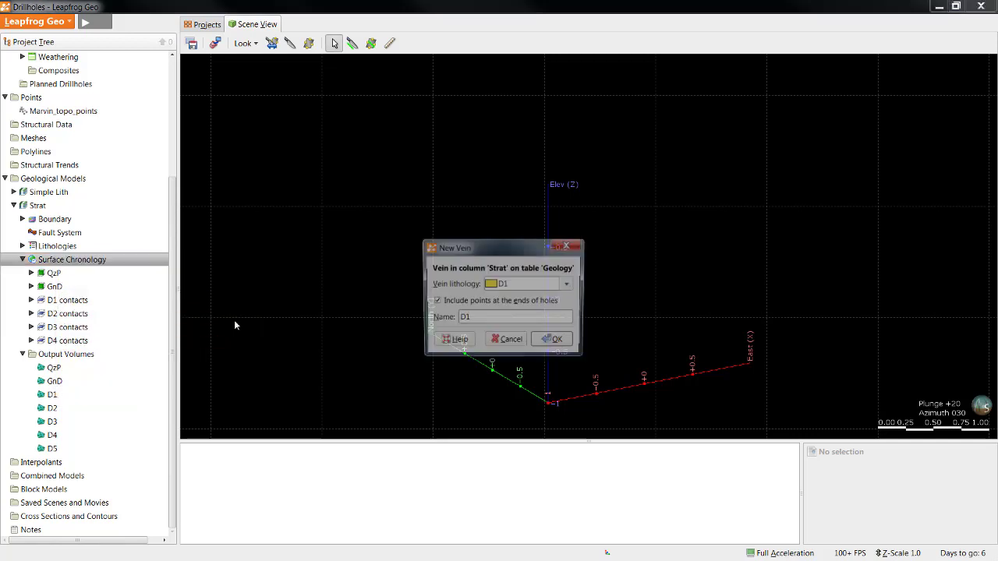
pyautogui.click(570, 285)
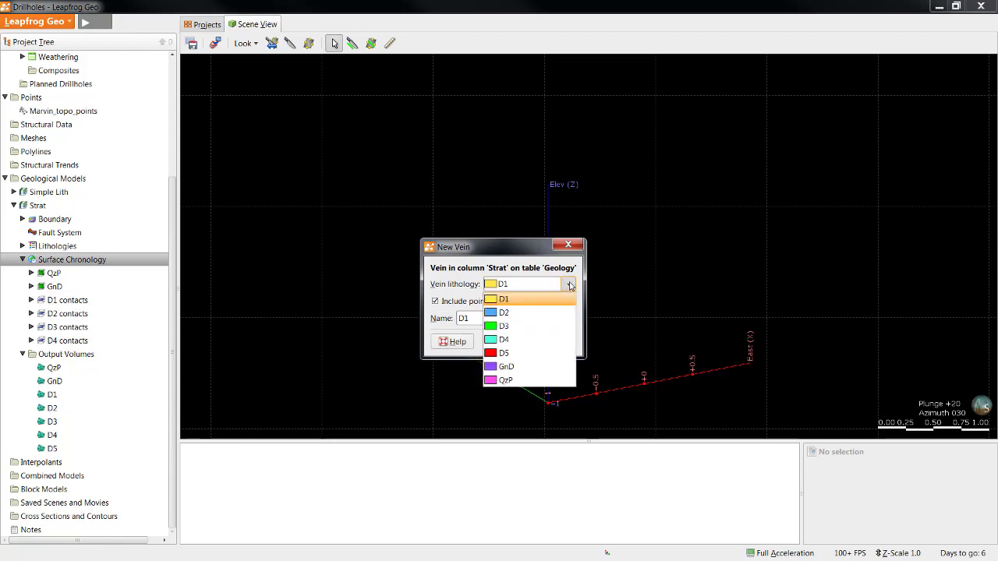
pyautogui.click(557, 380)
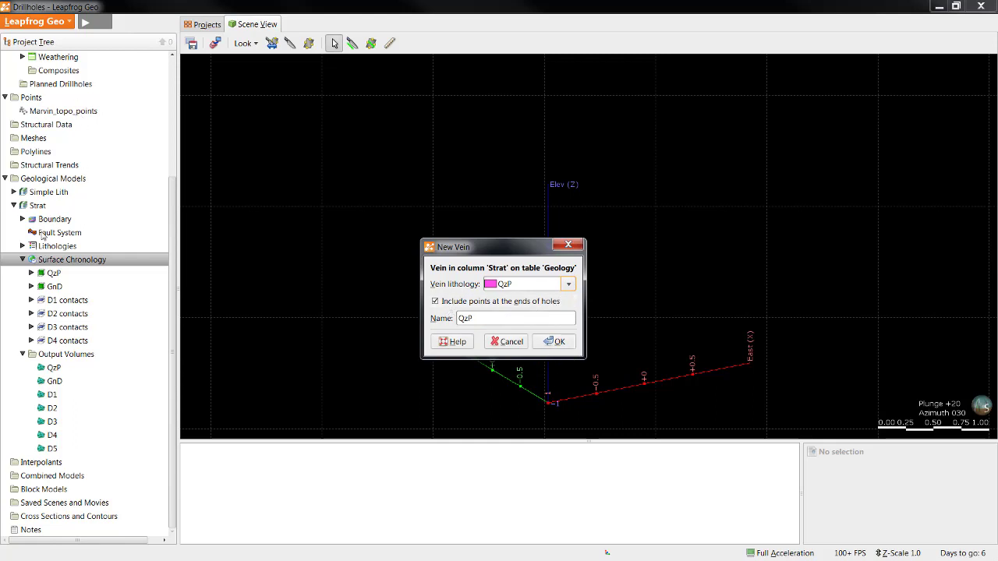
pyautogui.click(22, 245)
pyautogui.moveTo(54, 260)
pyautogui.mouseDown()
pyautogui.moveTo(492, 229)
pyautogui.moveTo(382, 228)
pyautogui.mouseUp()
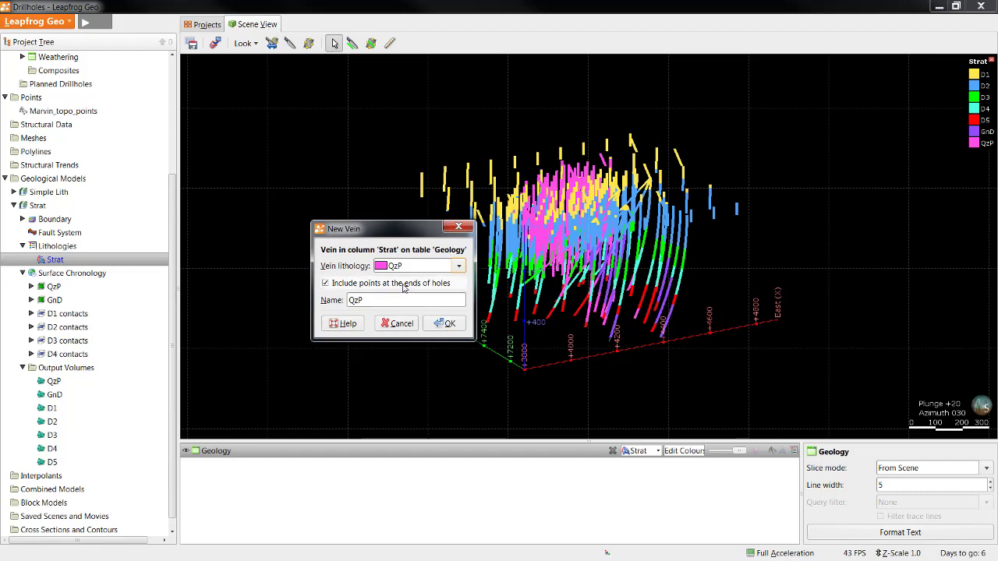
# Create the QzP vein and add its hanging wall surface to the scene
pyautogui.click(445, 324)
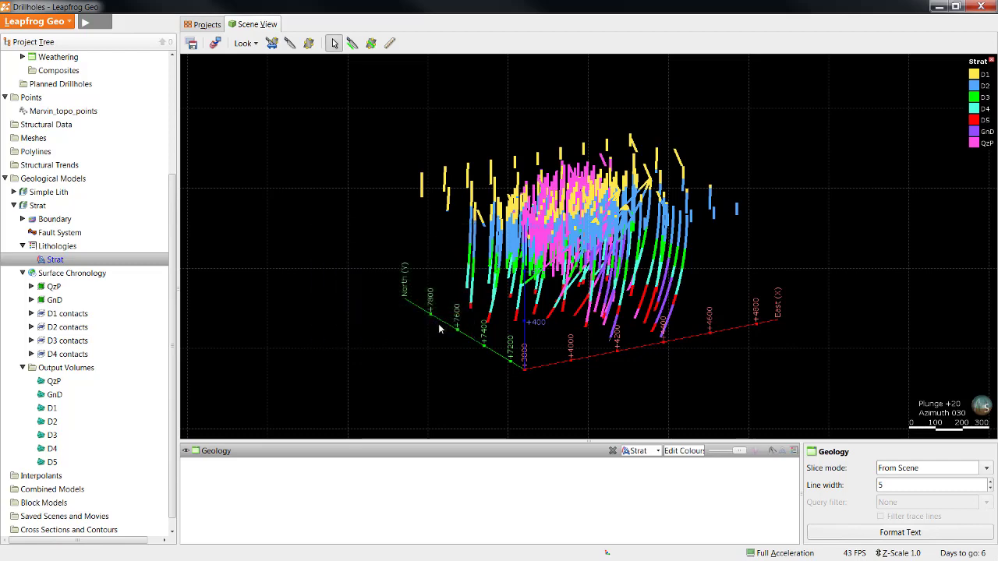
pyautogui.moveTo(467, 363); pyautogui.dragTo(488, 348)
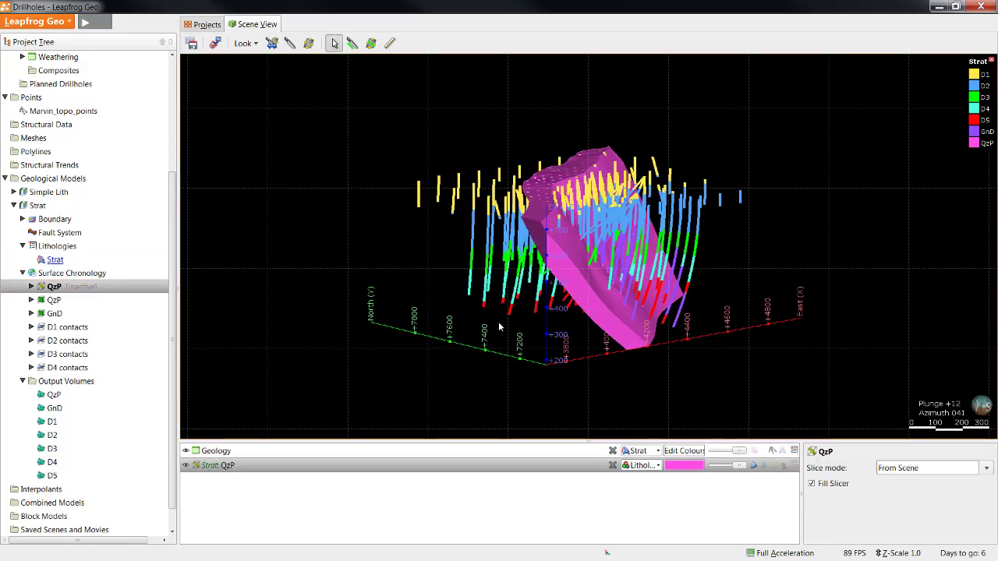
pyautogui.click(31, 287)
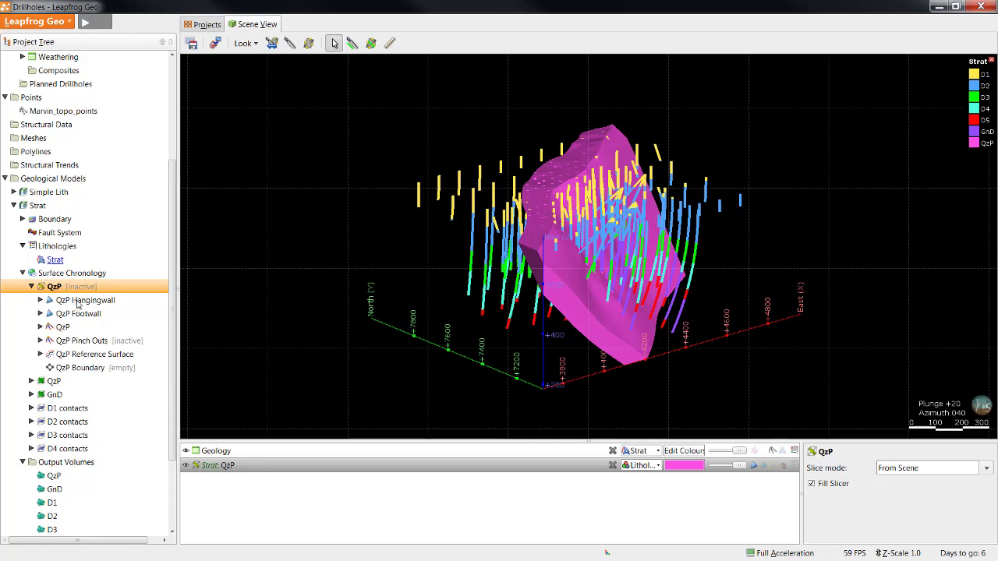
pyautogui.moveTo(76, 307)
pyautogui.mouseDown()
pyautogui.moveTo(389, 305)
pyautogui.moveTo(461, 277)
pyautogui.moveTo(283, 305)
pyautogui.mouseUp()
# Add the QzP footwall surface and the hanging wall and footwall points to the scene
pyautogui.moveTo(98, 315); pyautogui.dragTo(319, 313)
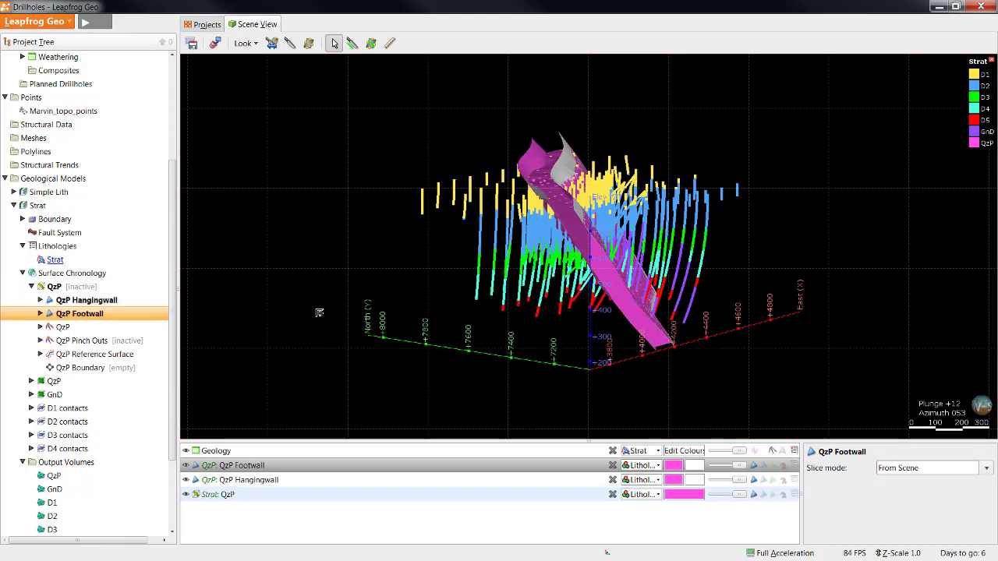
pyautogui.click(40, 300)
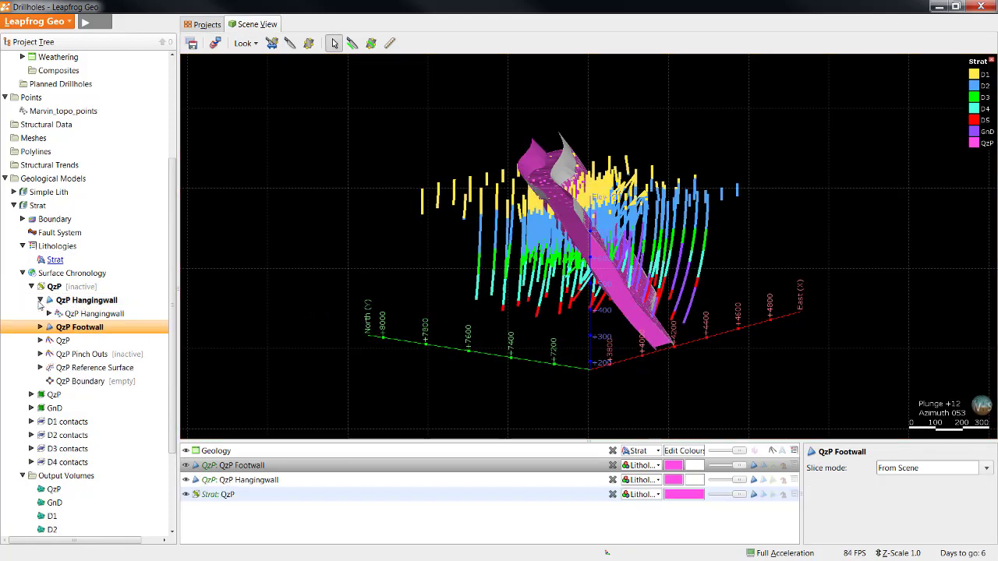
pyautogui.click(41, 328)
pyautogui.moveTo(102, 314); pyautogui.dragTo(418, 275)
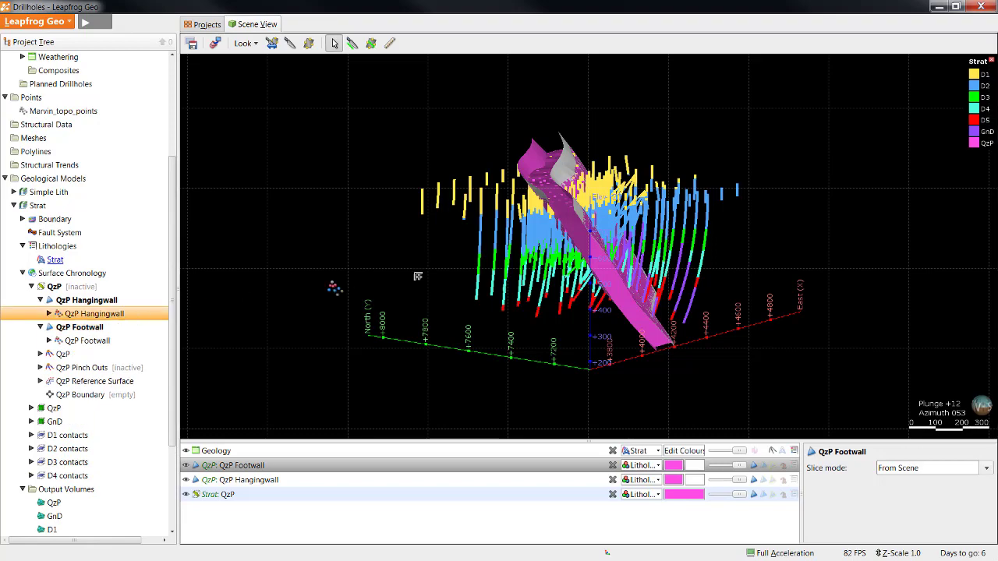
pyautogui.moveTo(87, 341)
pyautogui.mouseDown()
pyautogui.moveTo(498, 285)
pyautogui.moveTo(593, 351)
pyautogui.mouseUp()
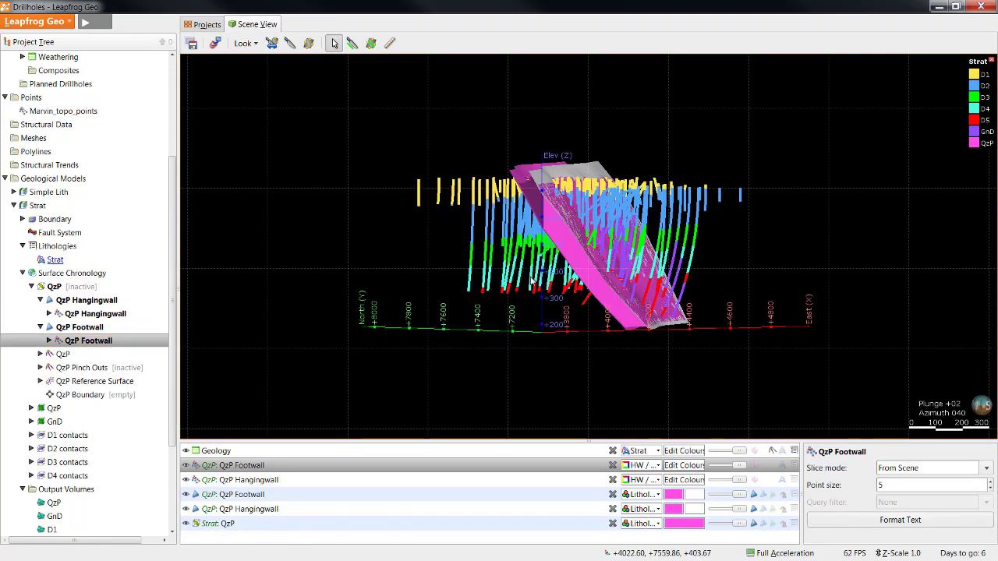
# Show only QzP intervals on the Strat drillholes and select the QzP vein surface
pyautogui.click(671, 452)
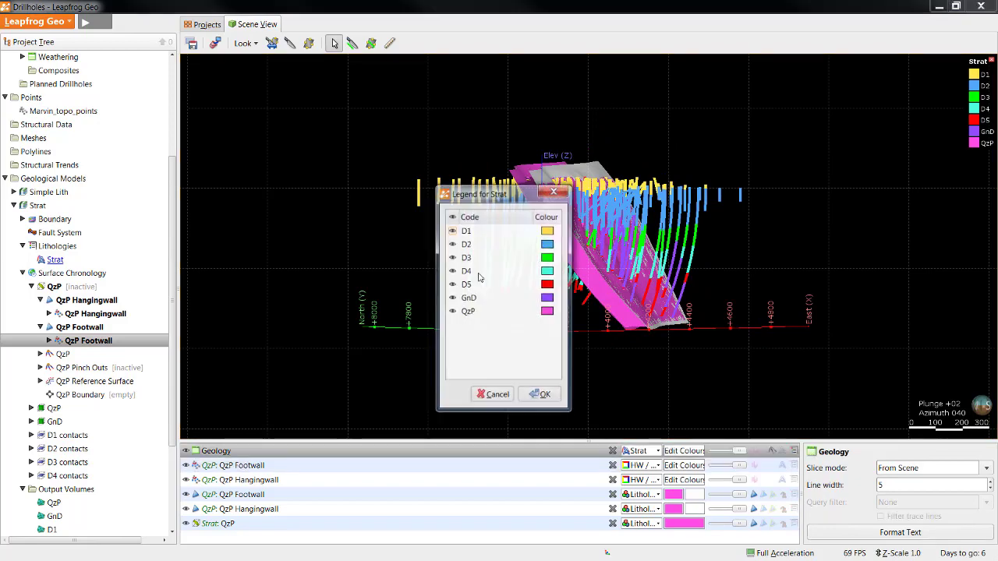
pyautogui.click(452, 216)
pyautogui.click(451, 311)
pyautogui.click(540, 396)
pyautogui.moveTo(557, 357)
pyautogui.mouseDown()
pyautogui.moveTo(621, 337)
pyautogui.moveTo(527, 354)
pyautogui.moveTo(655, 262)
pyautogui.mouseUp()
pyautogui.click(656, 262)
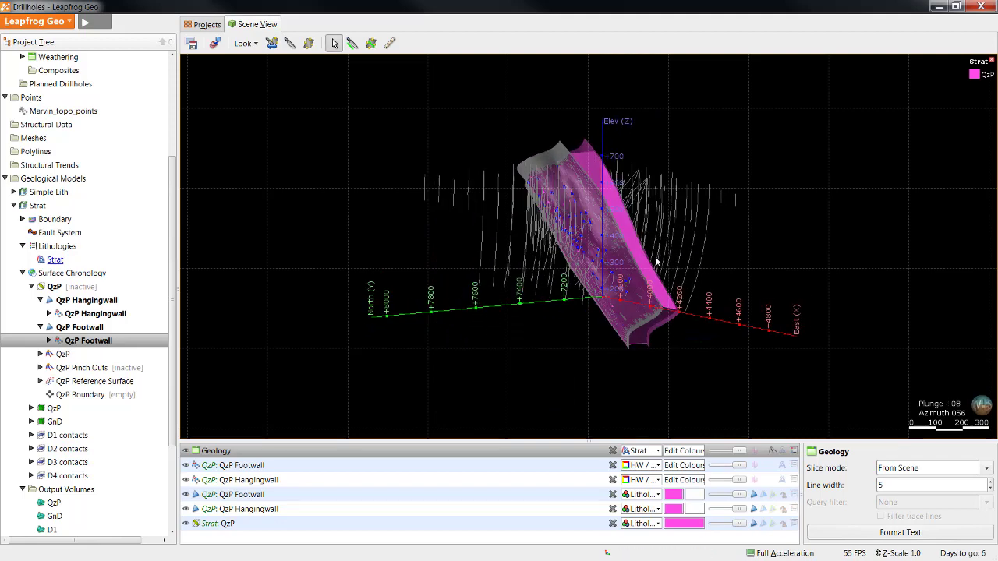